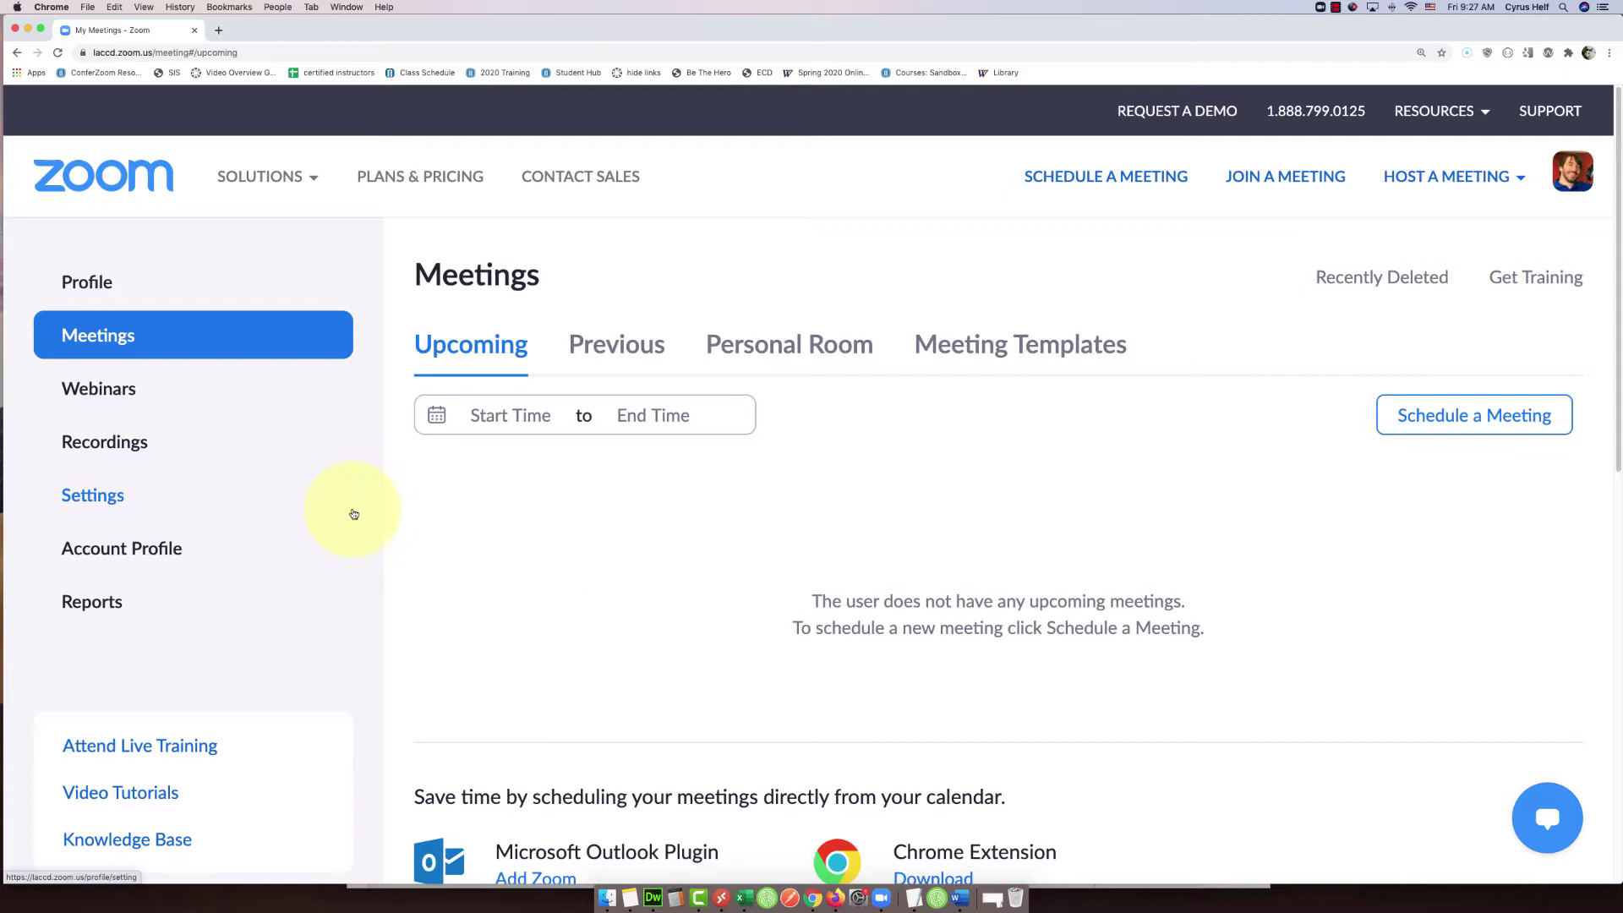
- Switch to Recordings and scroll the Cloud Recordings list down to the older lulu recording
left_click(128, 447)
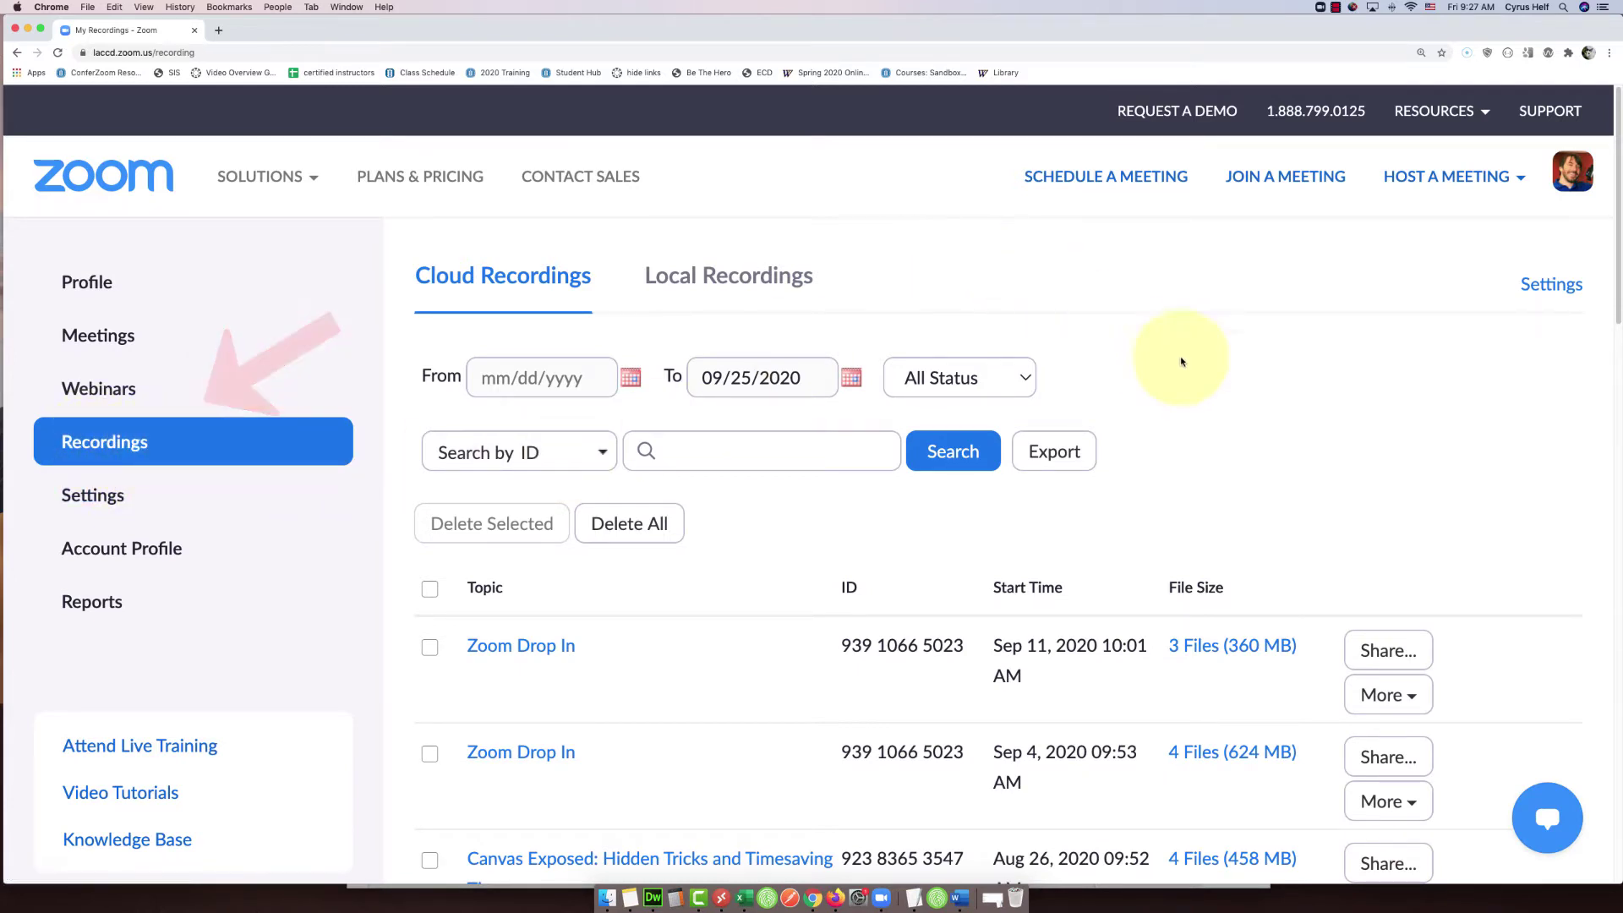
scroll(1181, 362, "down", 5)
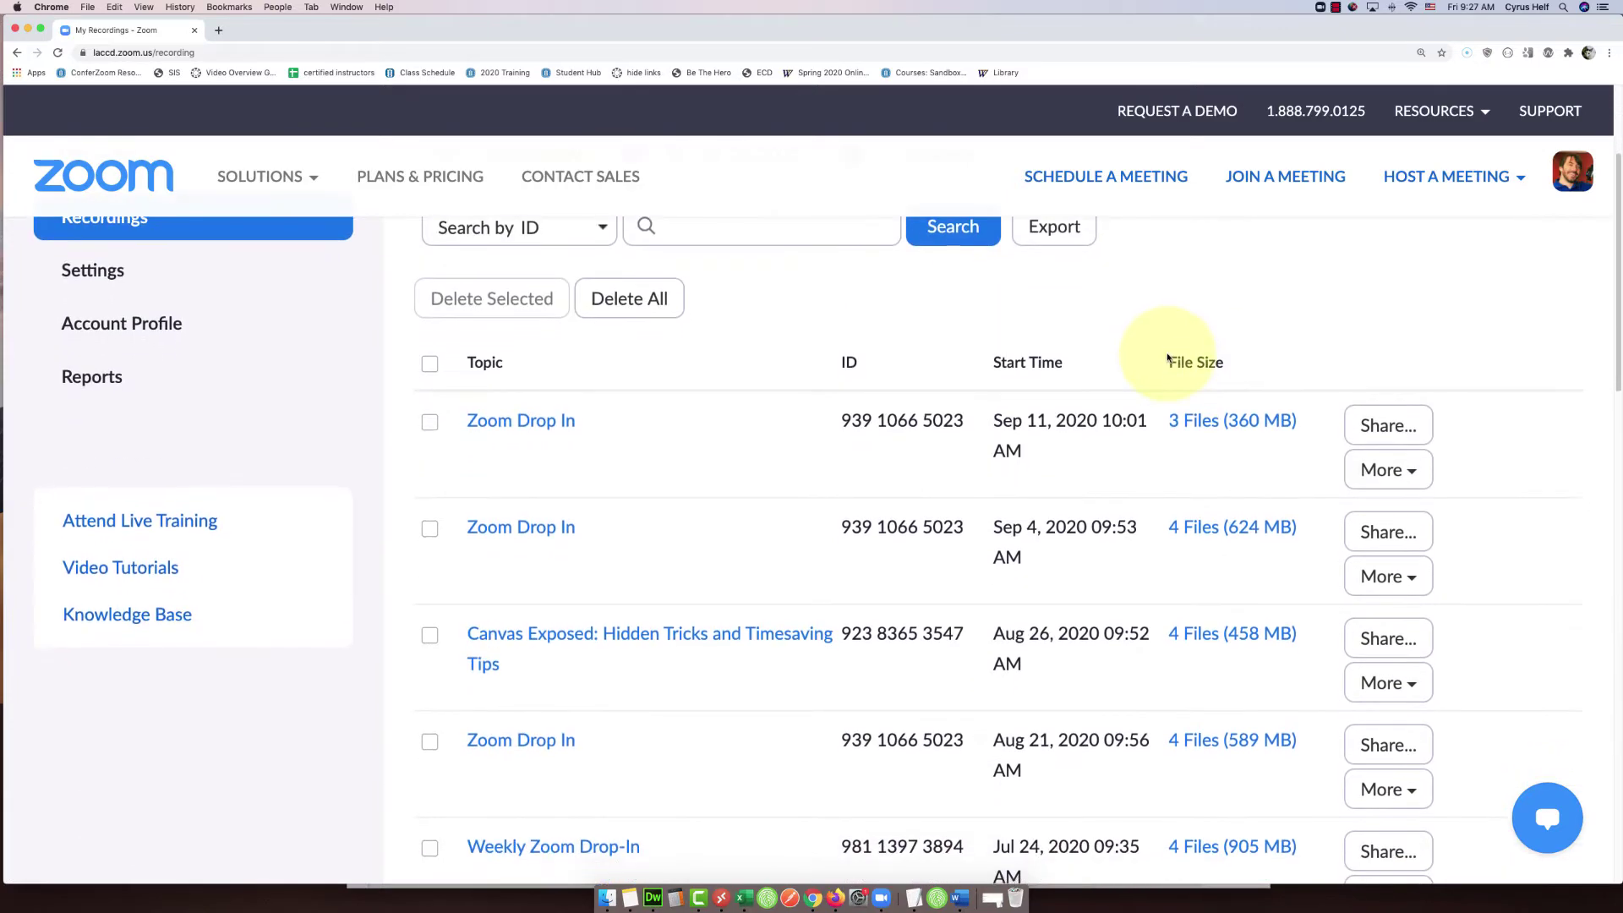
scroll(1167, 359, "down", 5)
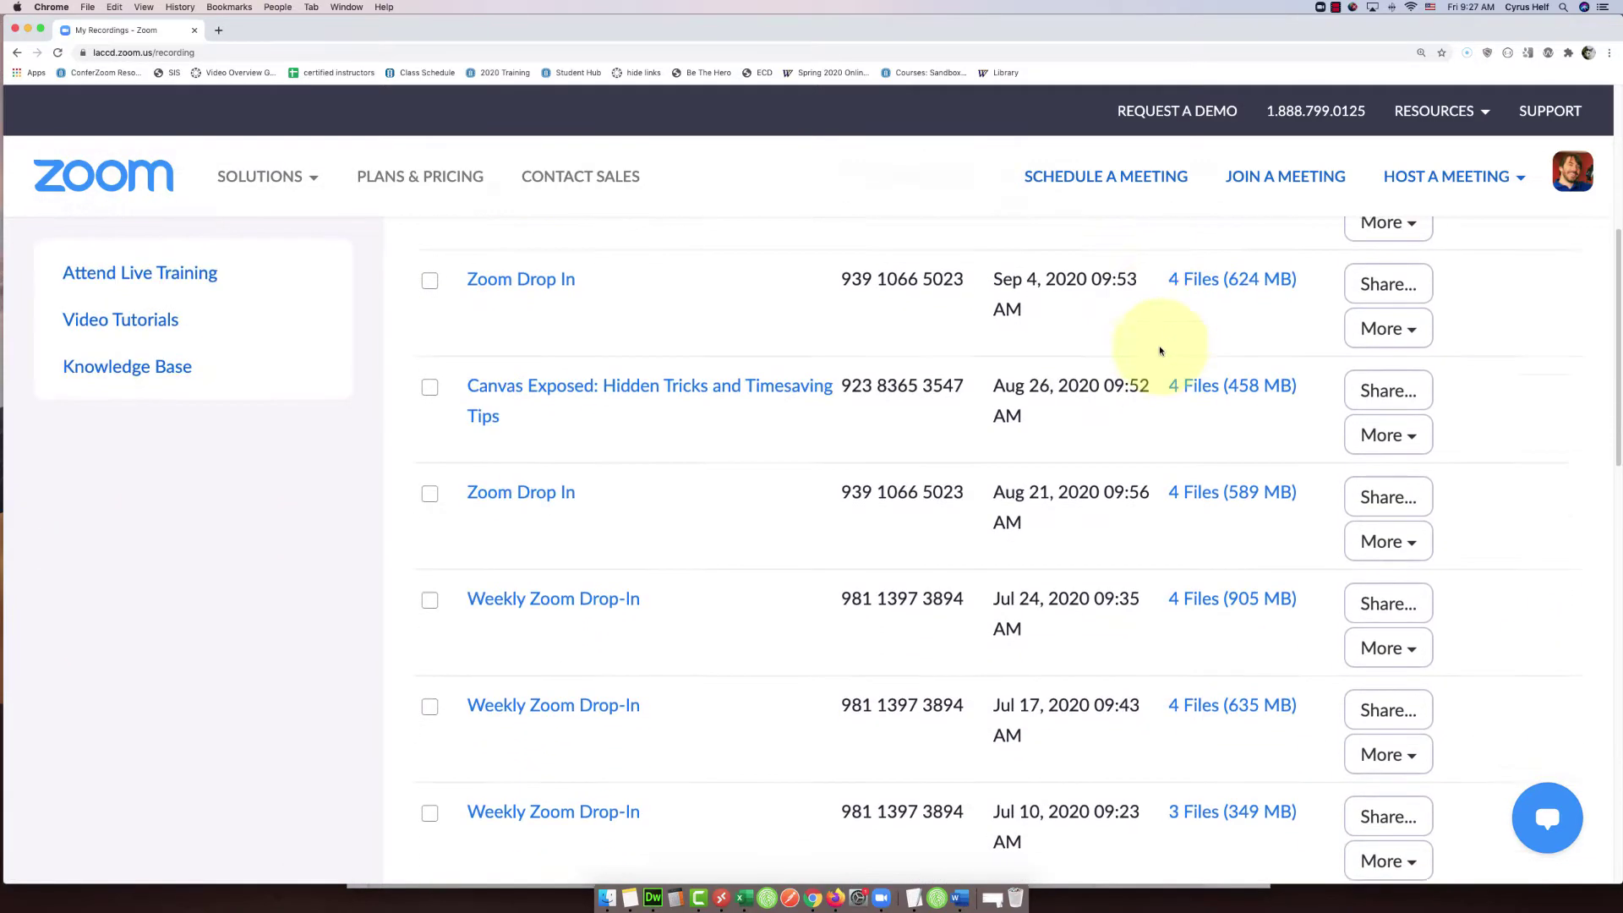
scroll(1160, 351, "down", 4)
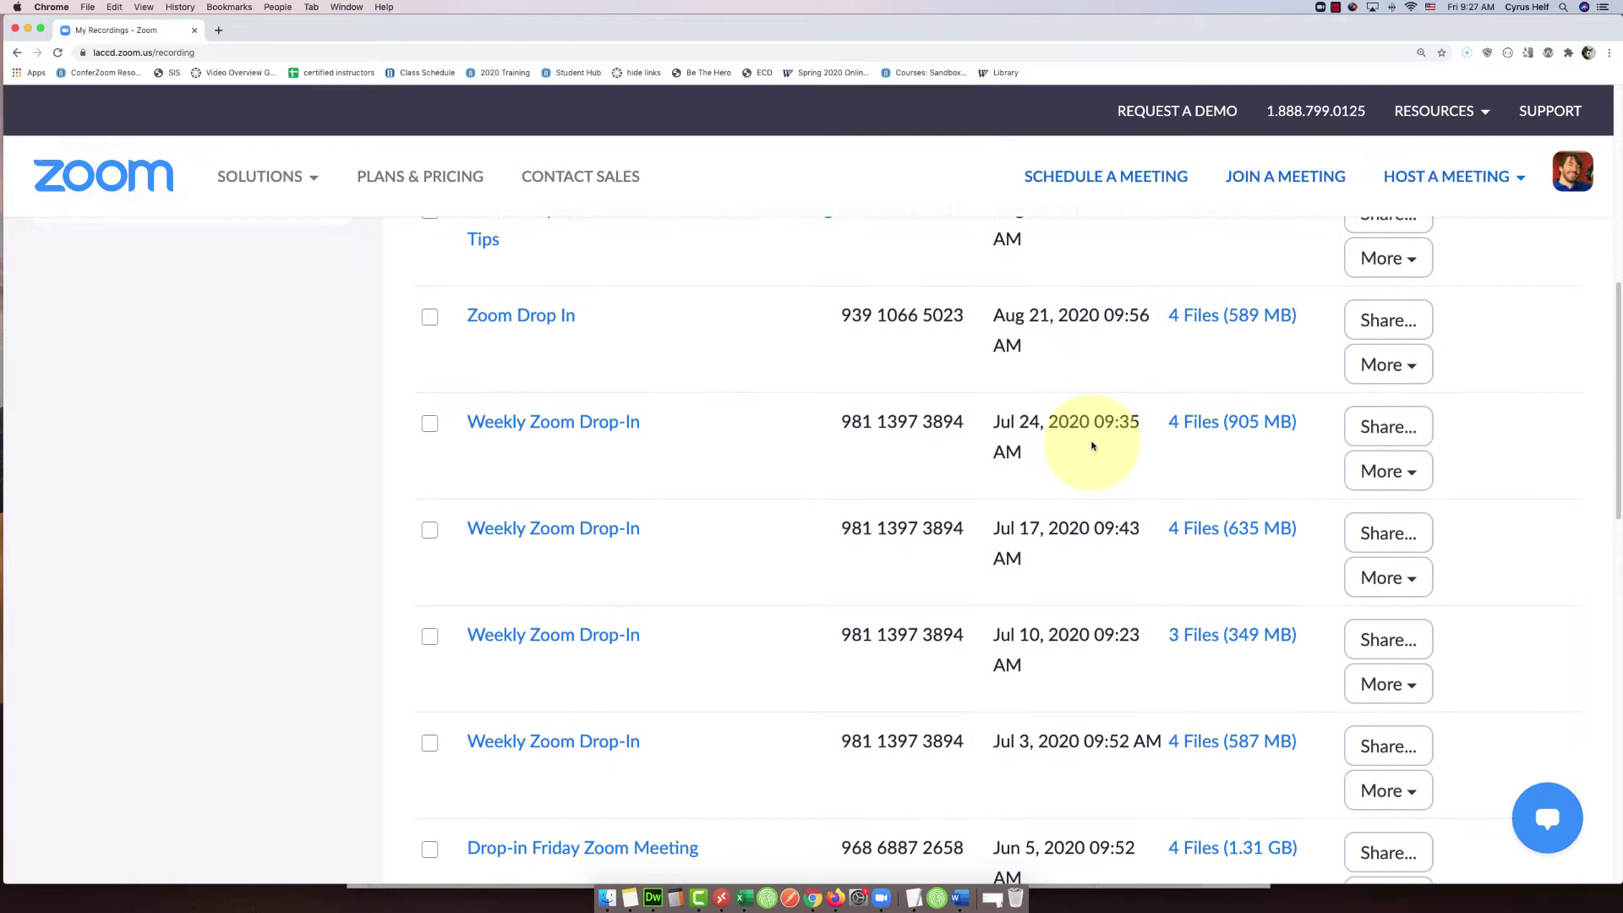
scroll(1092, 446, "down", 12)
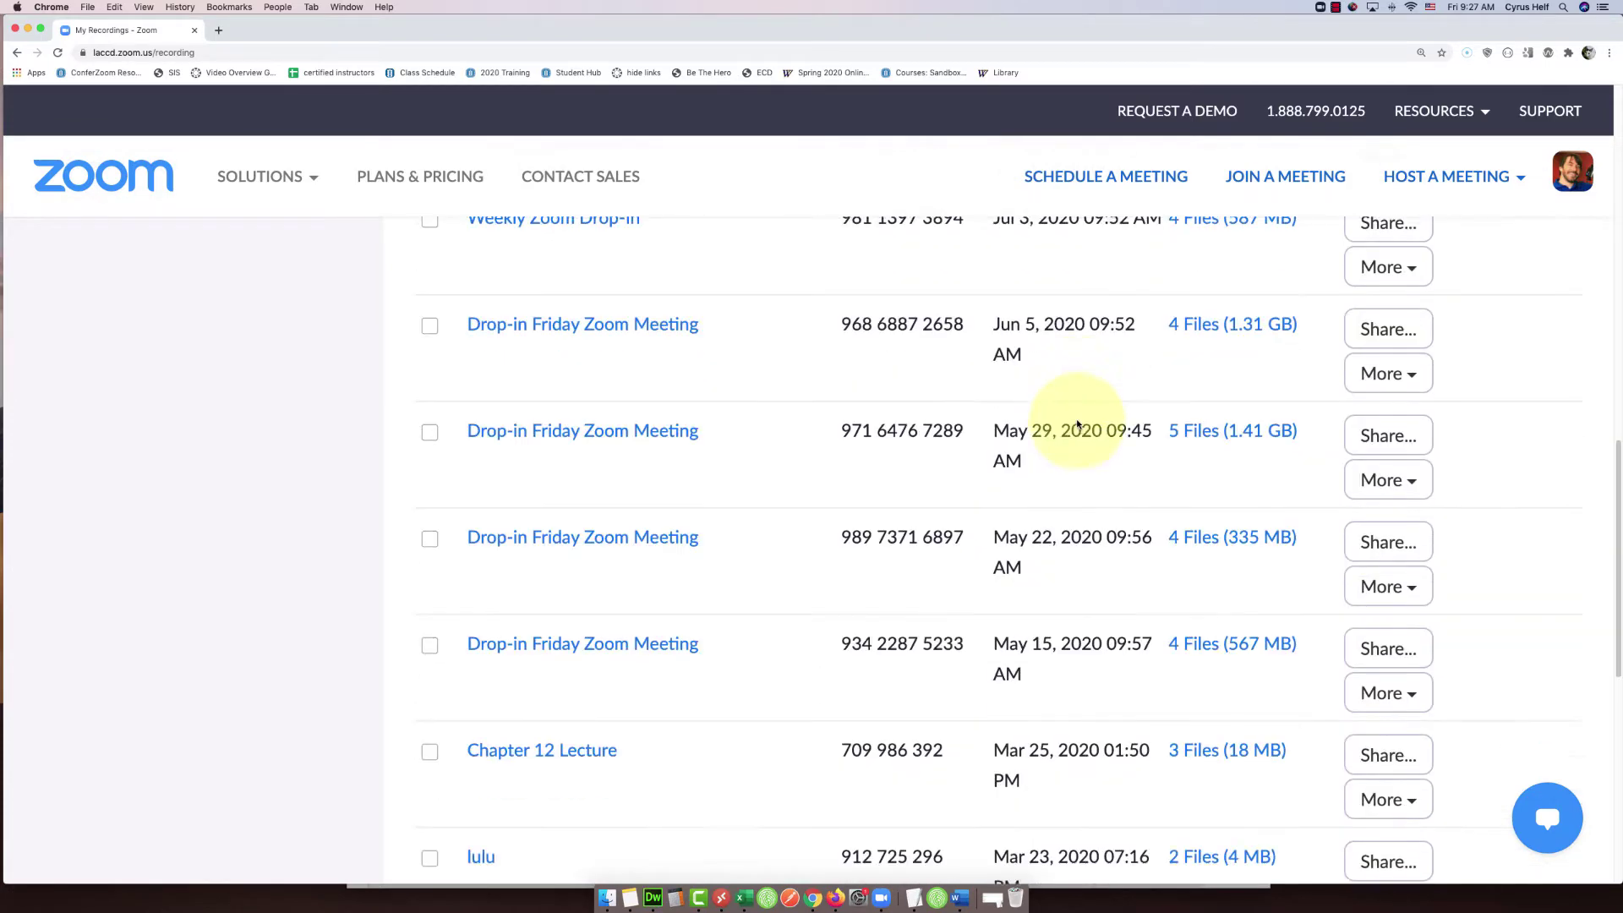
scroll(1077, 424, "down", 4)
scroll(1015, 435, "down", 3)
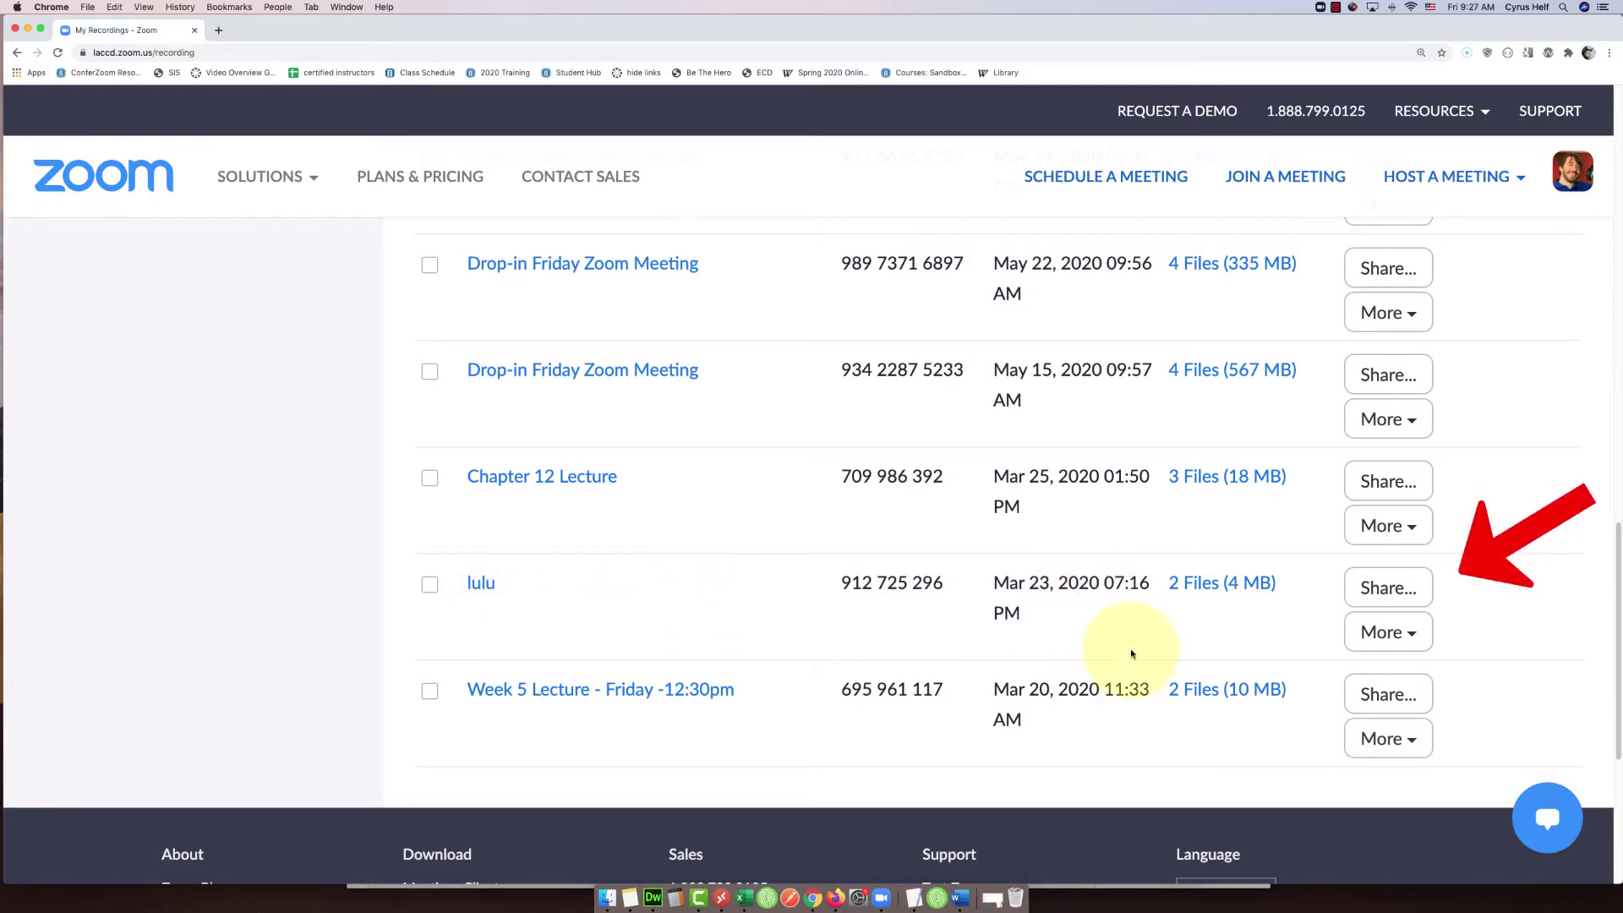
- Give the lulu recording's share link a custom expiry date of December 21, 2020
left_click(1378, 589)
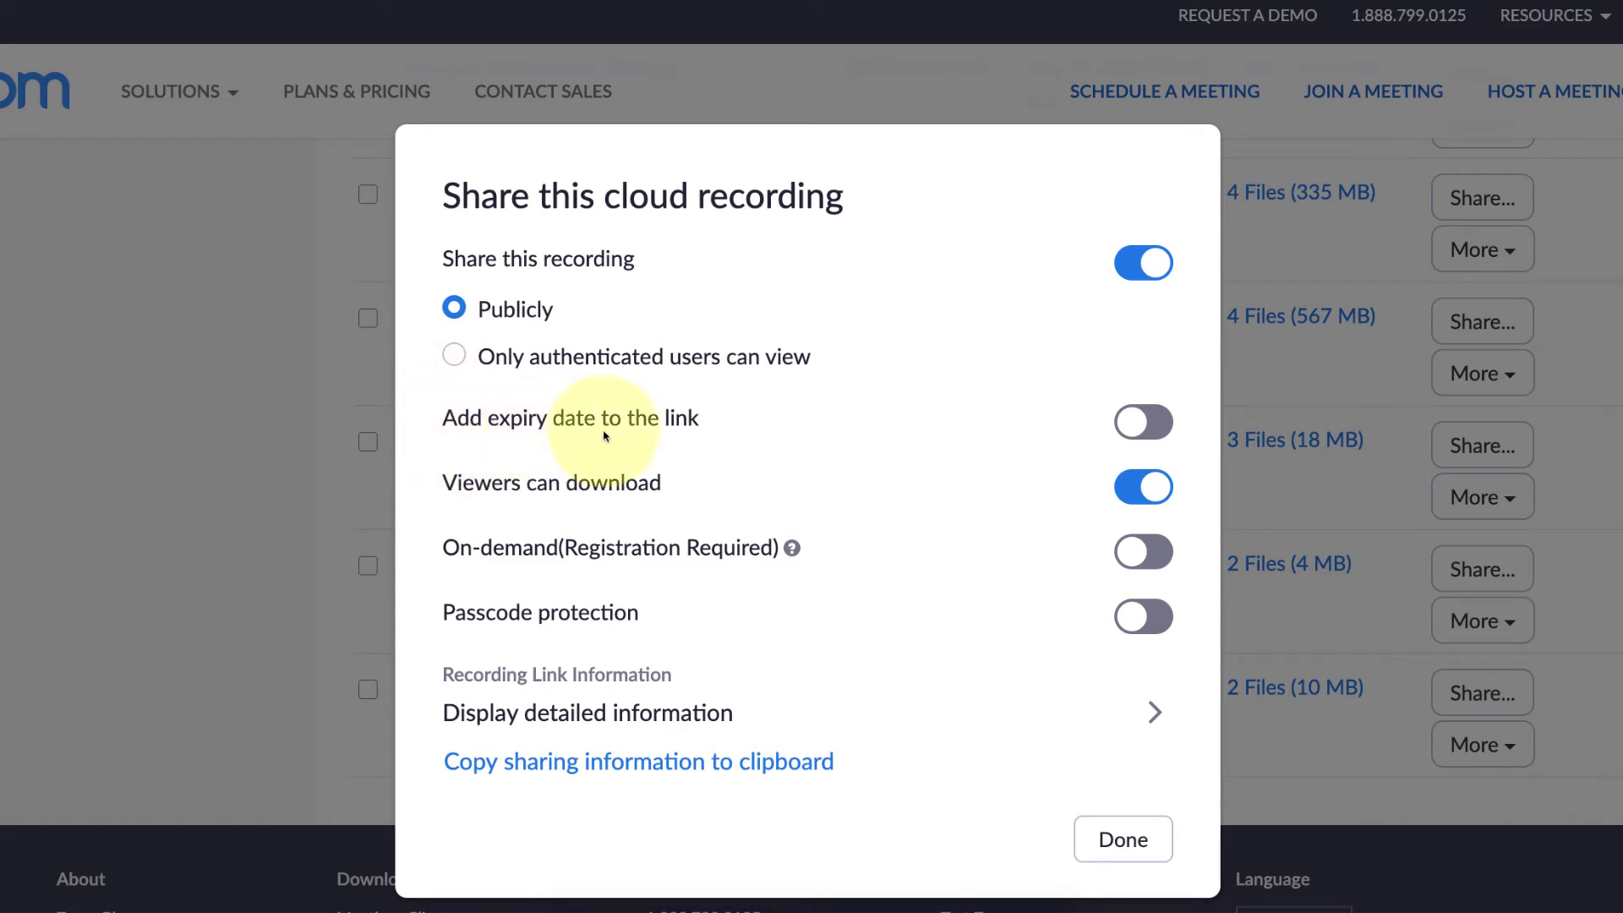
left_click(1138, 425)
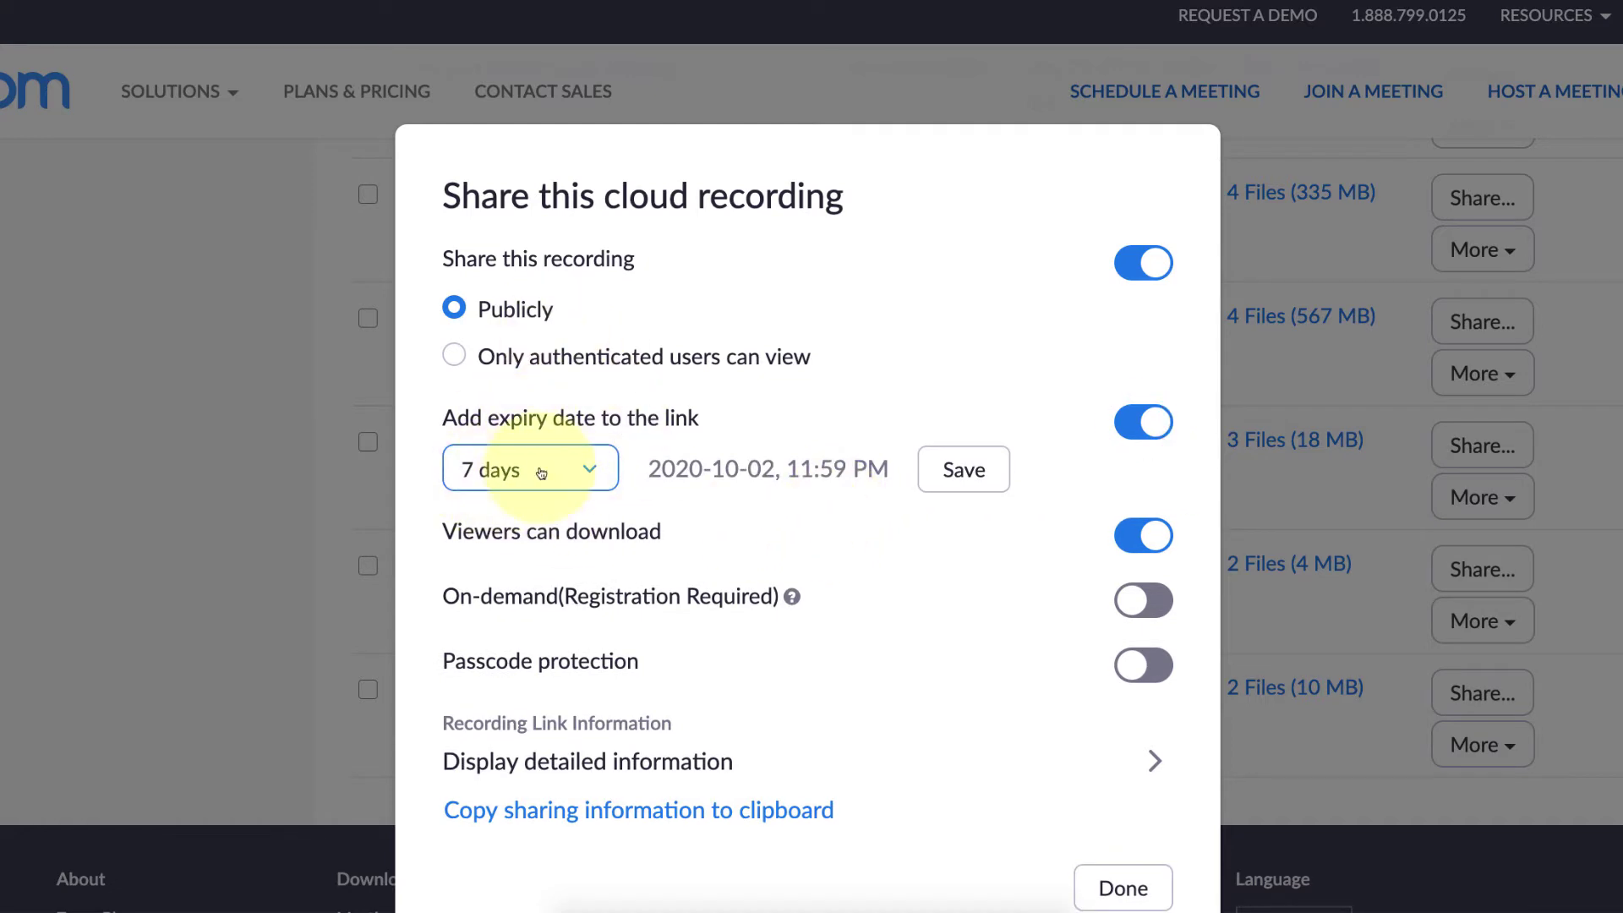
left_click(589, 465)
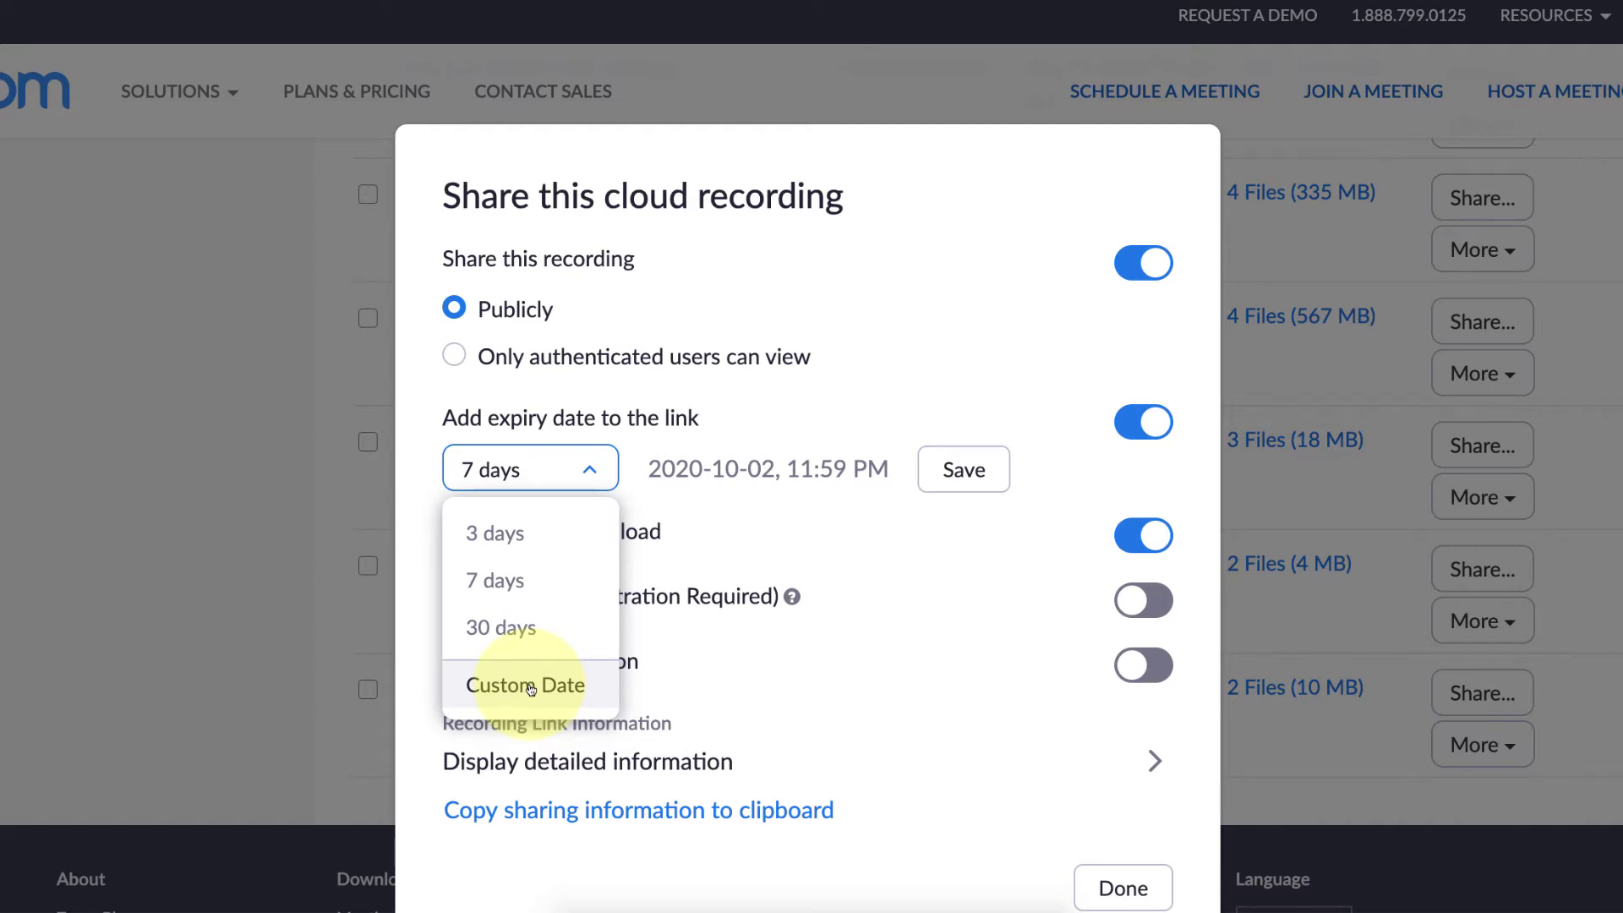
left_click(530, 687)
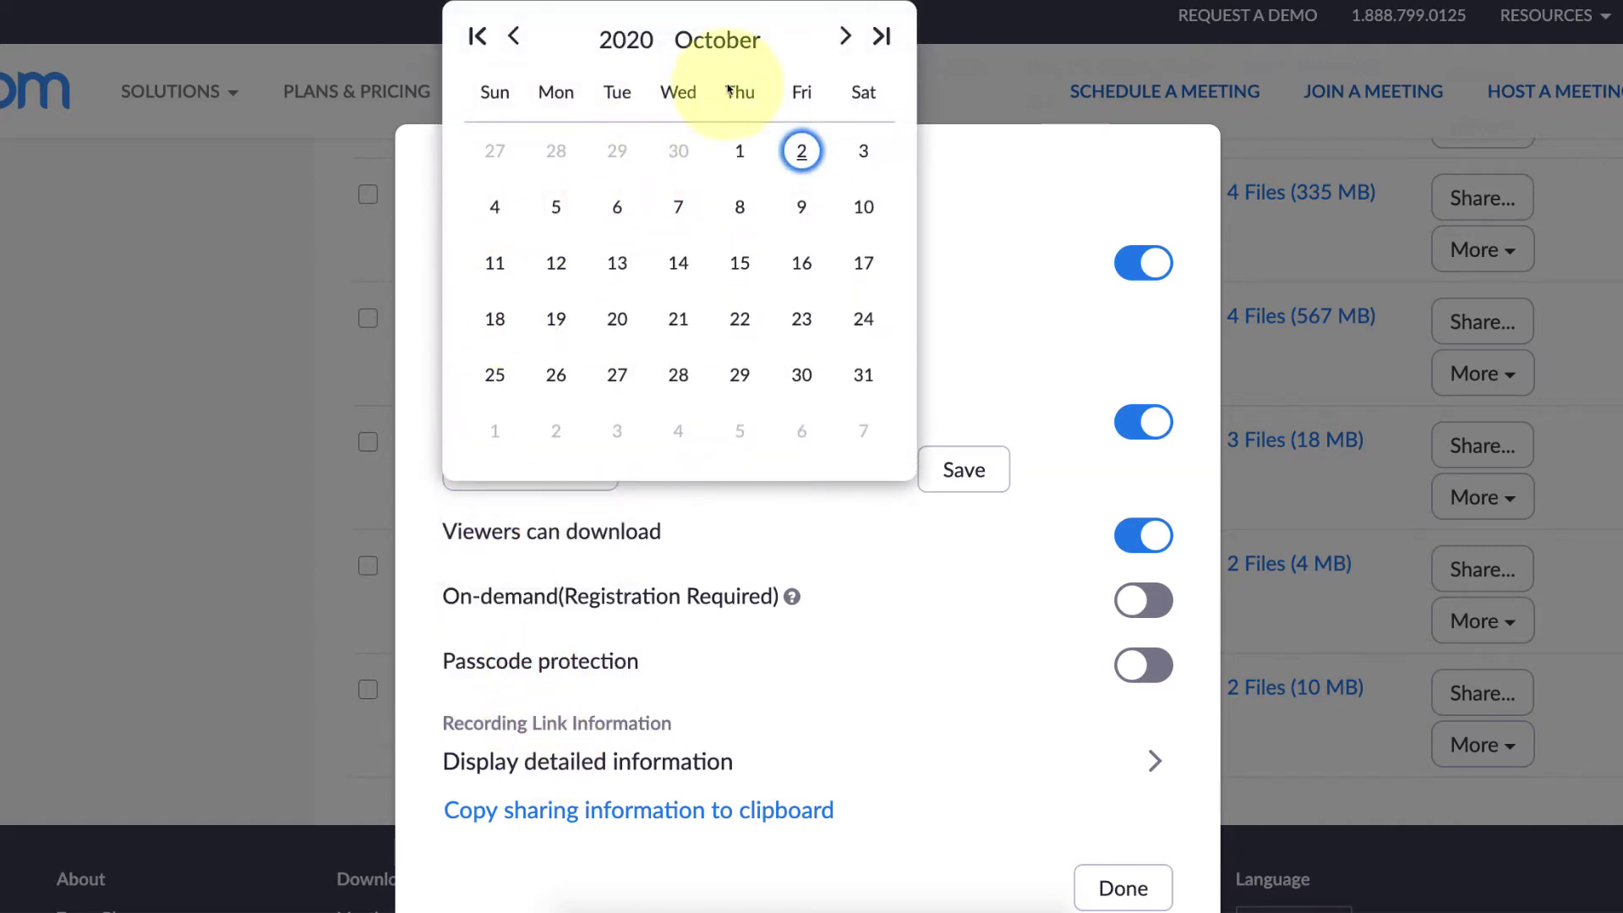
left_click(845, 37)
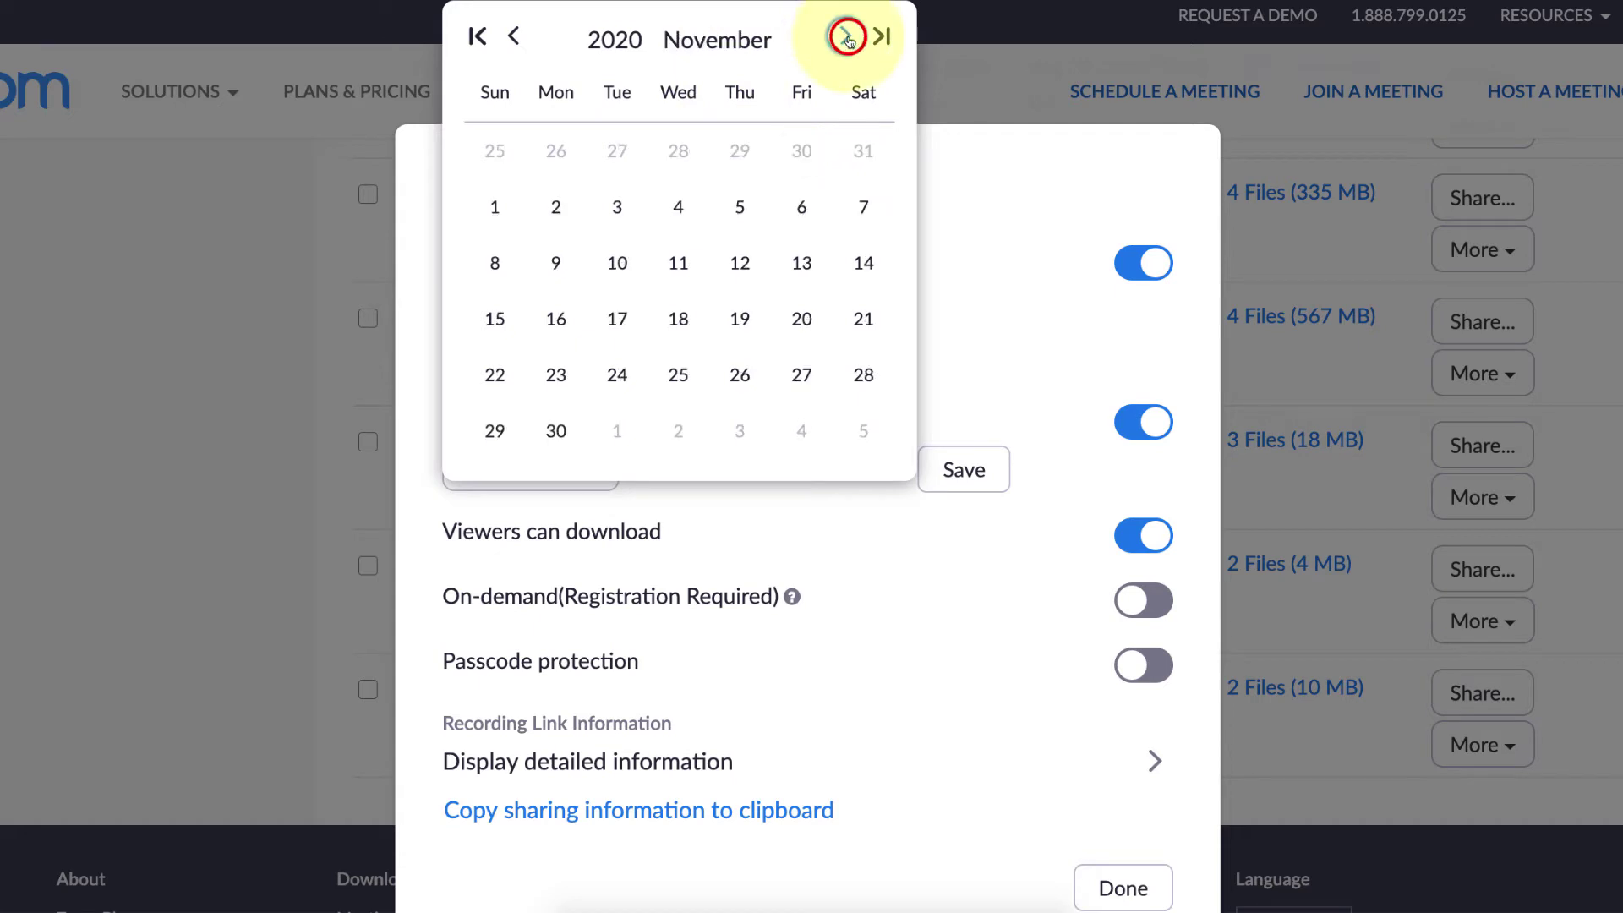
left_click(845, 37)
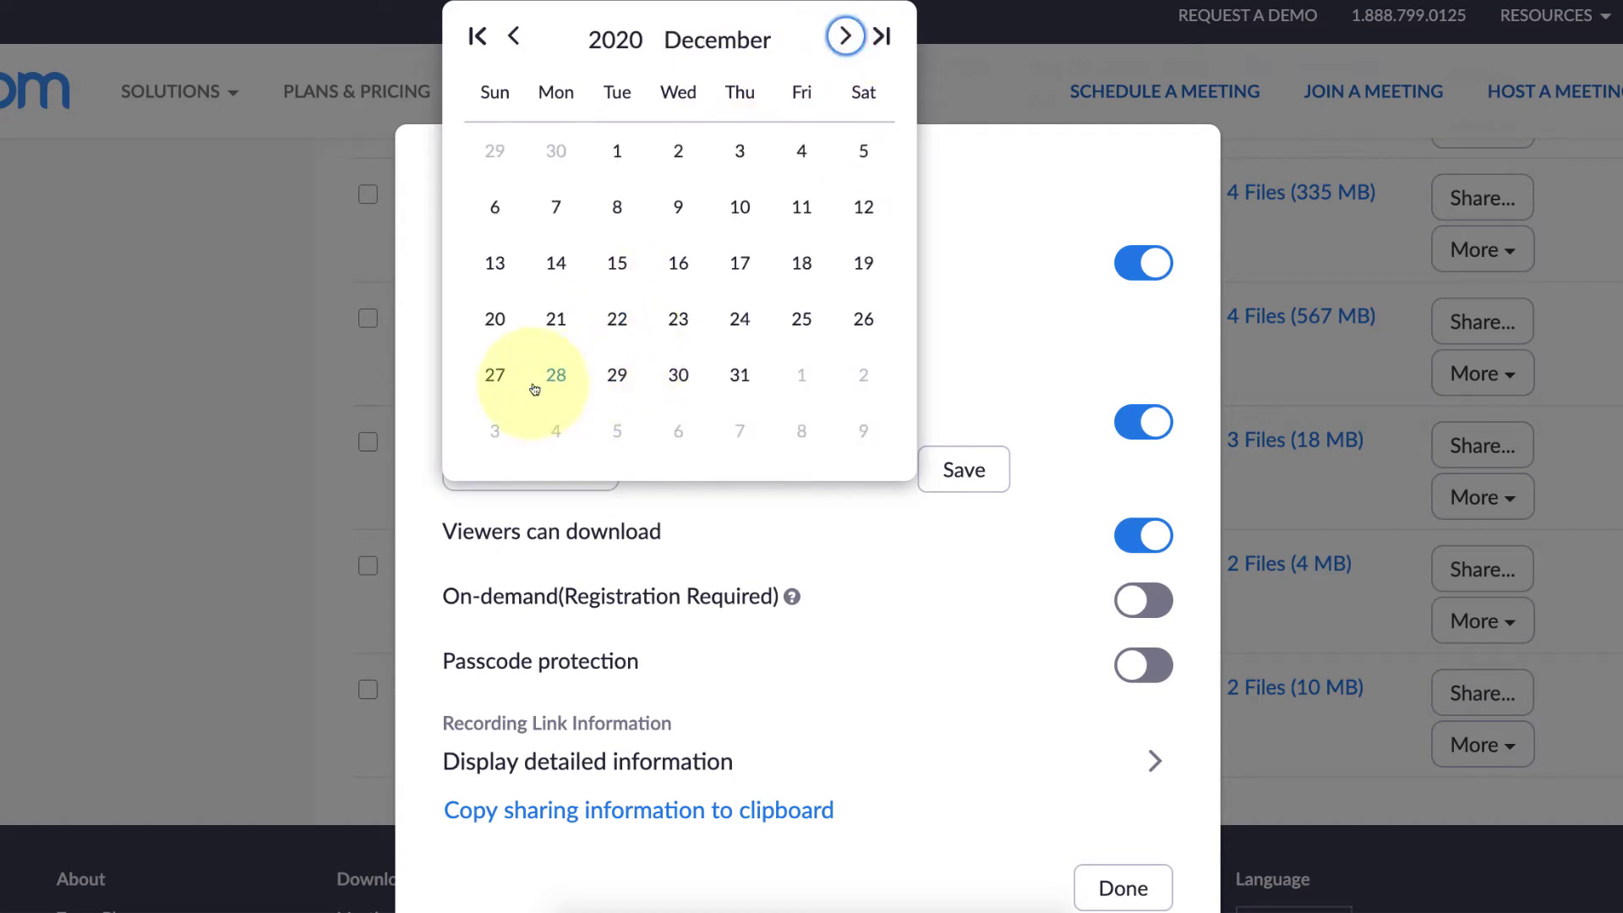
left_click(495, 319)
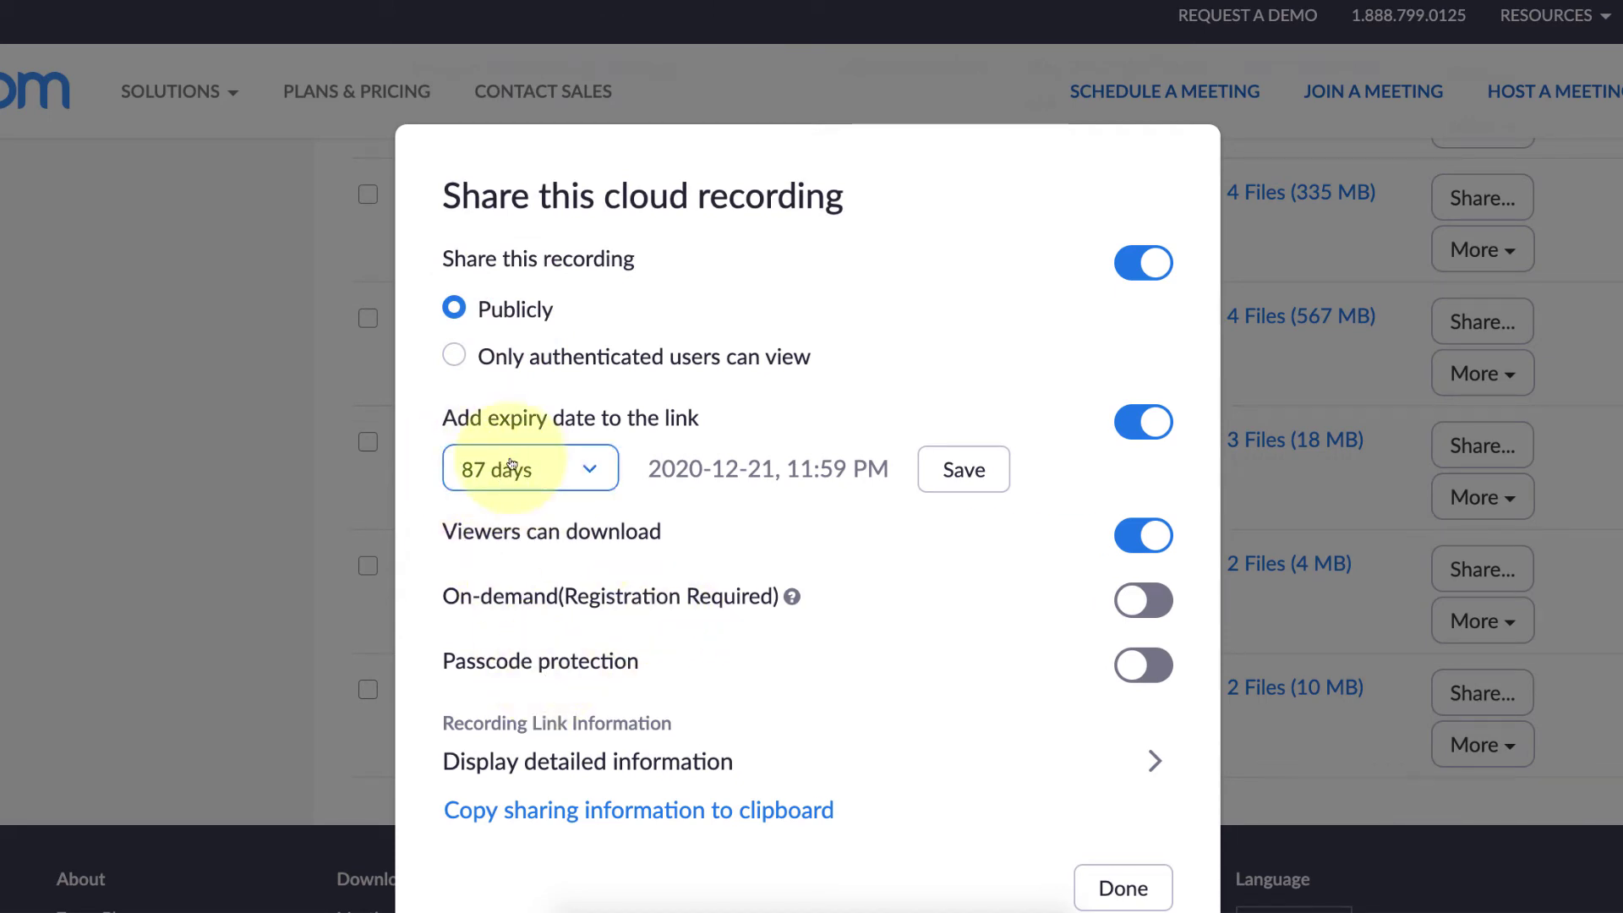
- Save the expiry date, turn off viewer downloads, and enable passcode protection with a new passcode
left_click(963, 475)
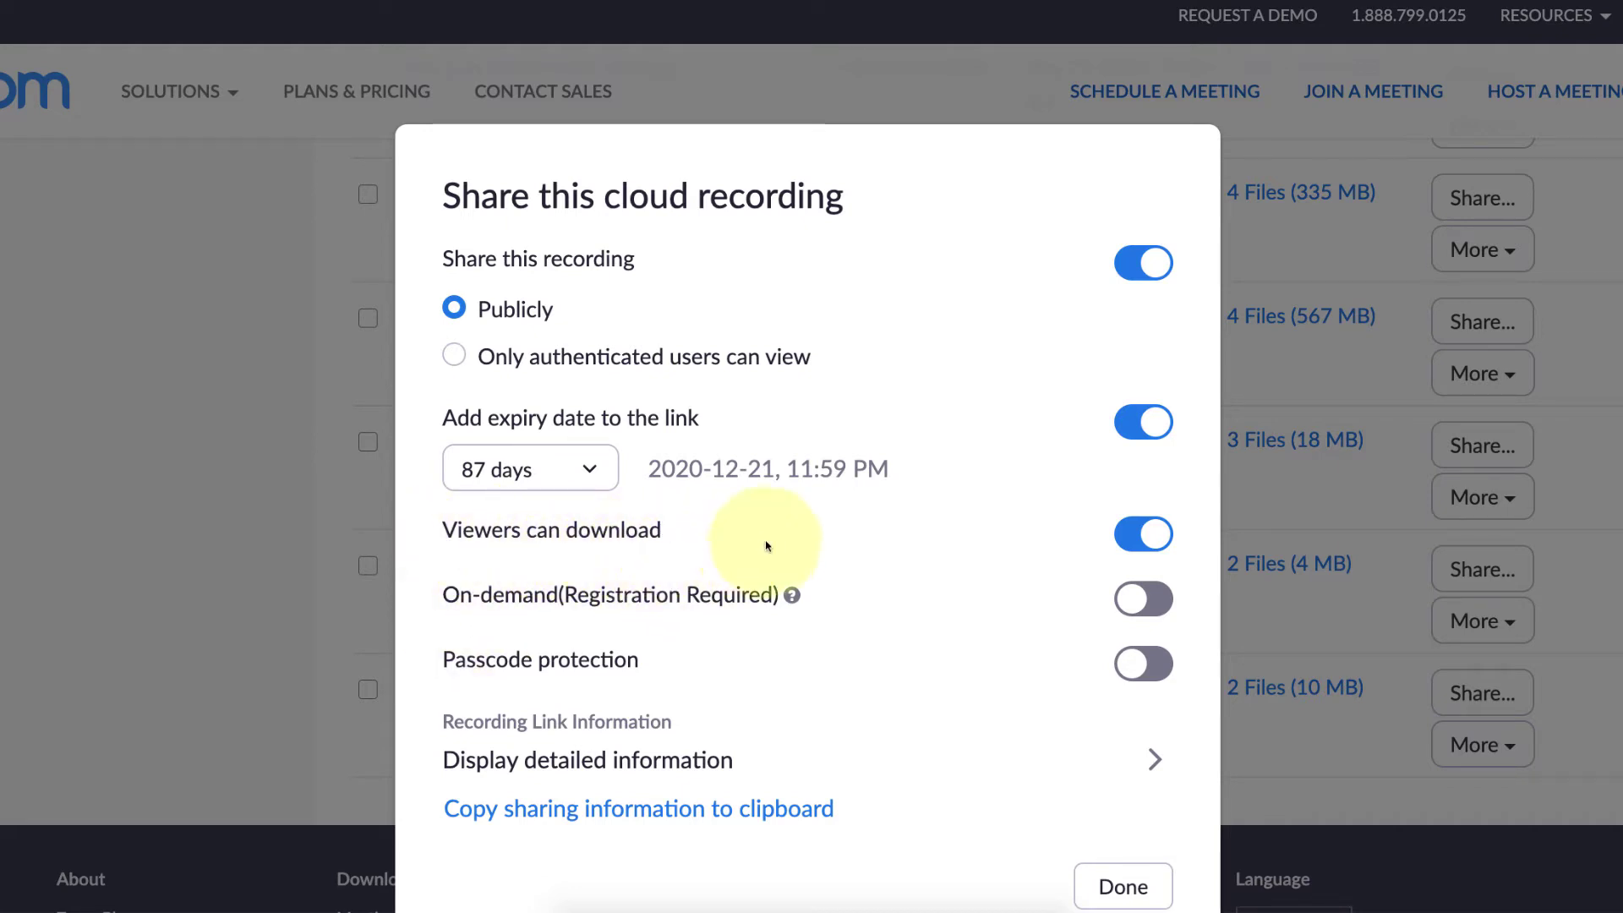
left_click(1147, 535)
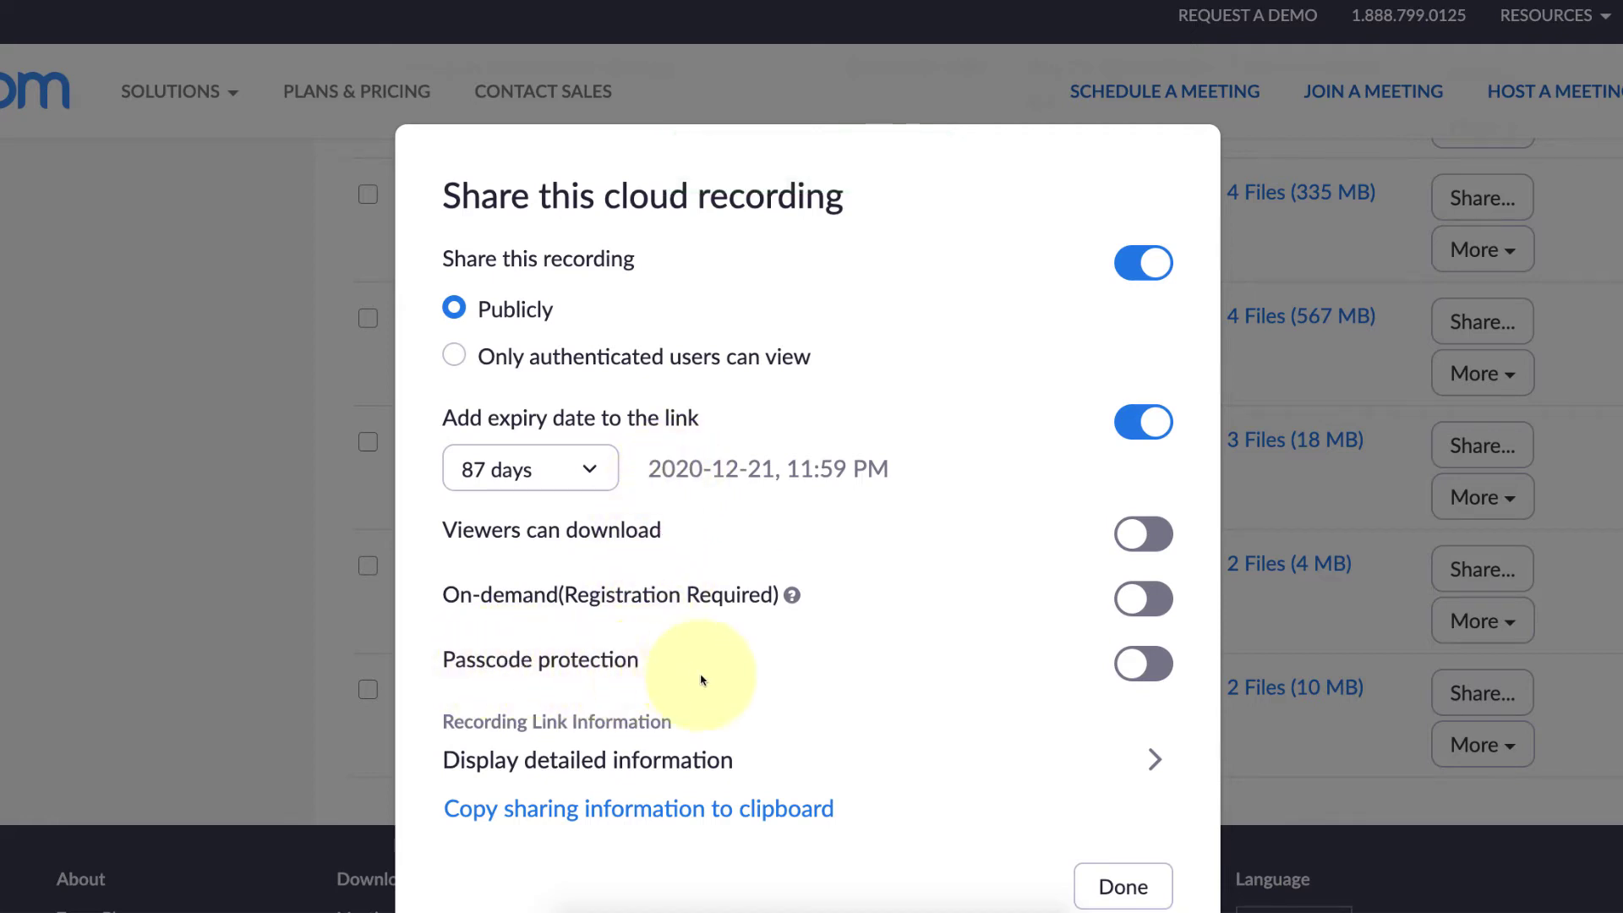
left_click(1139, 668)
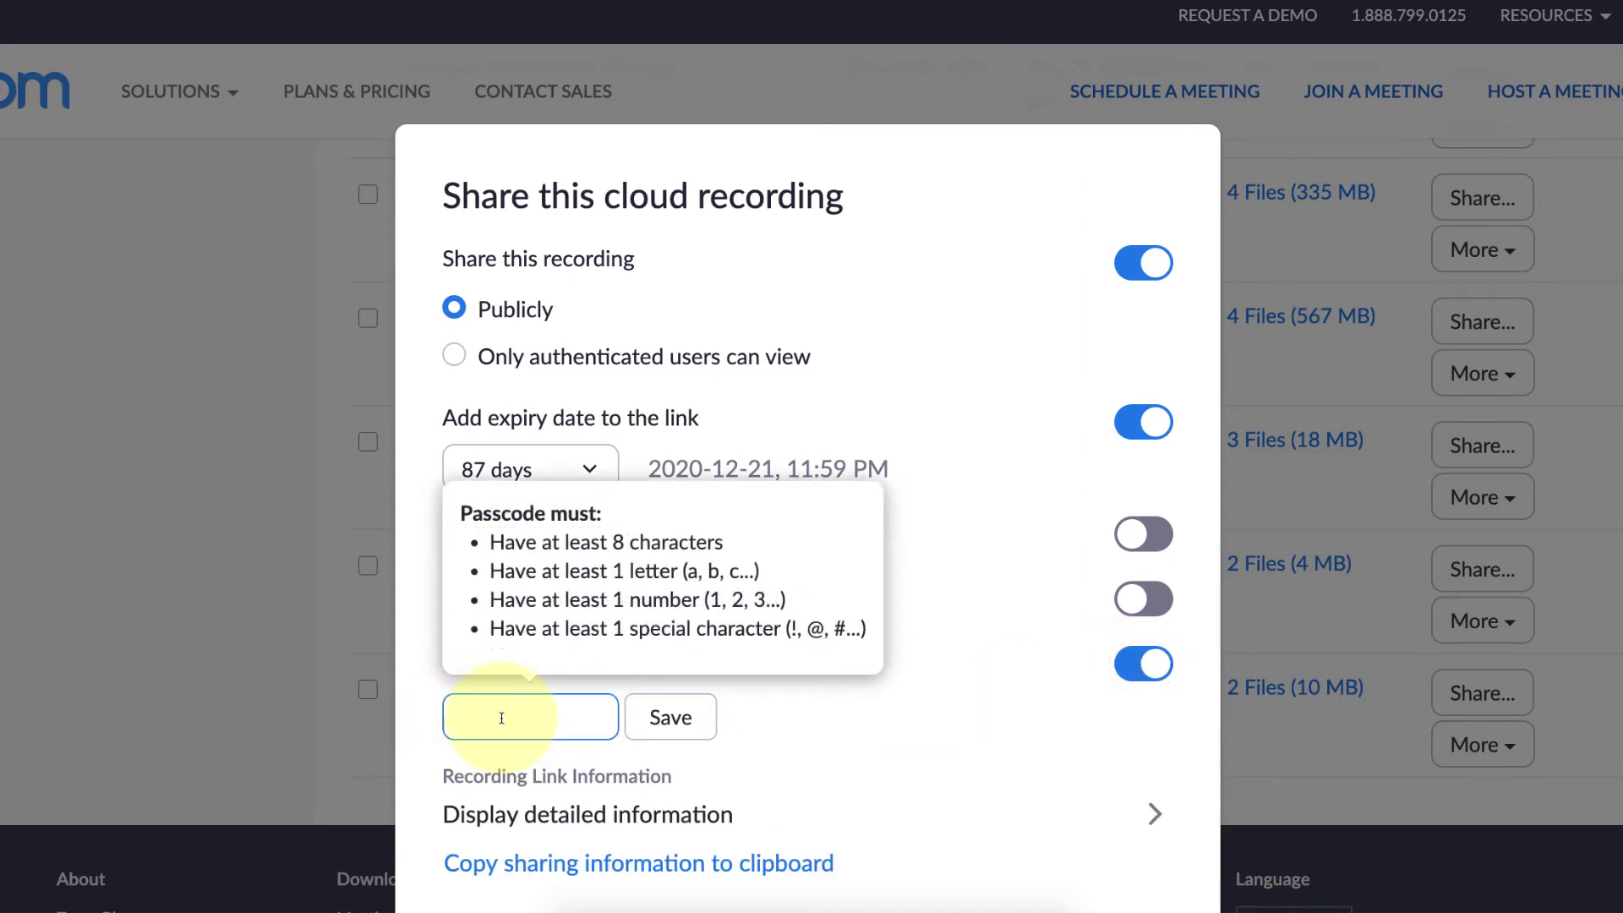
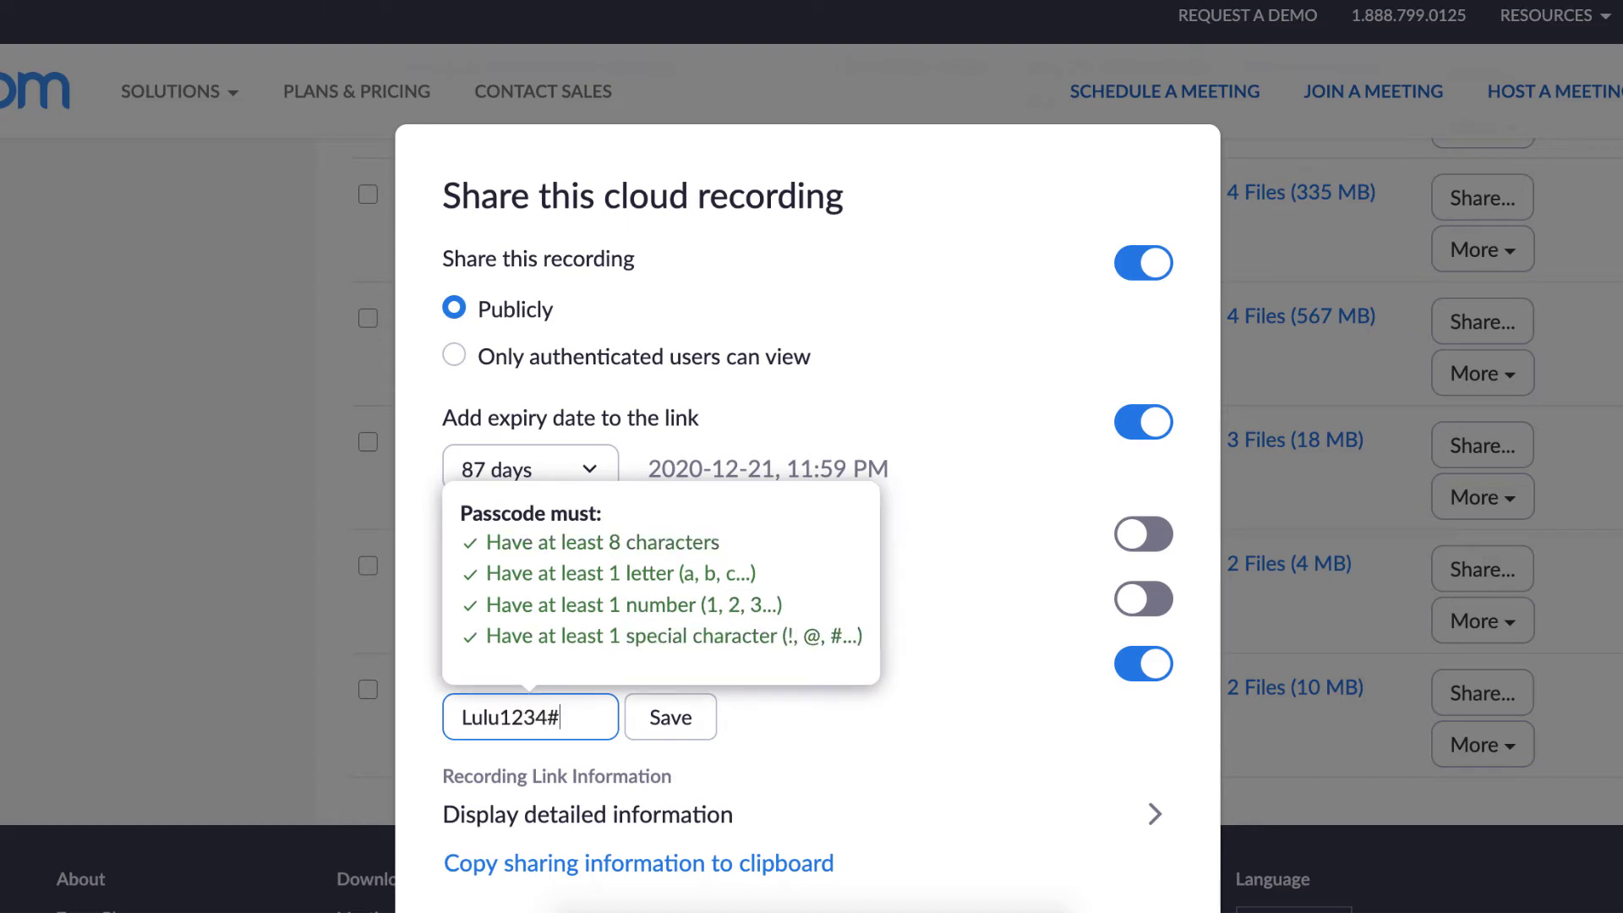
left_click(680, 716)
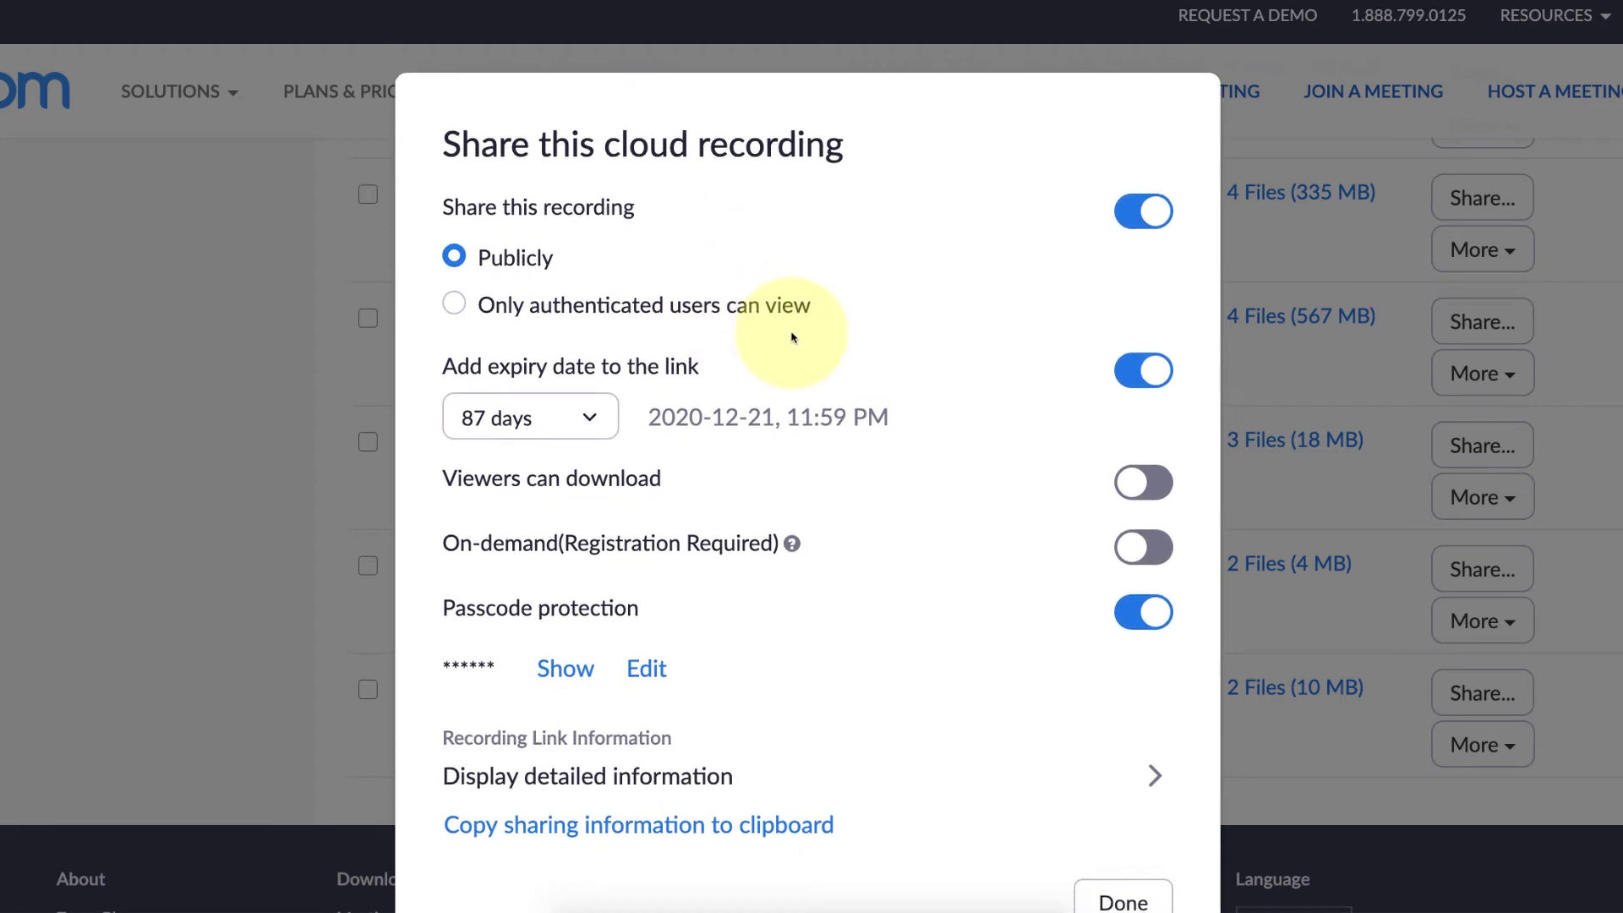
scroll(790, 337, "down", 2)
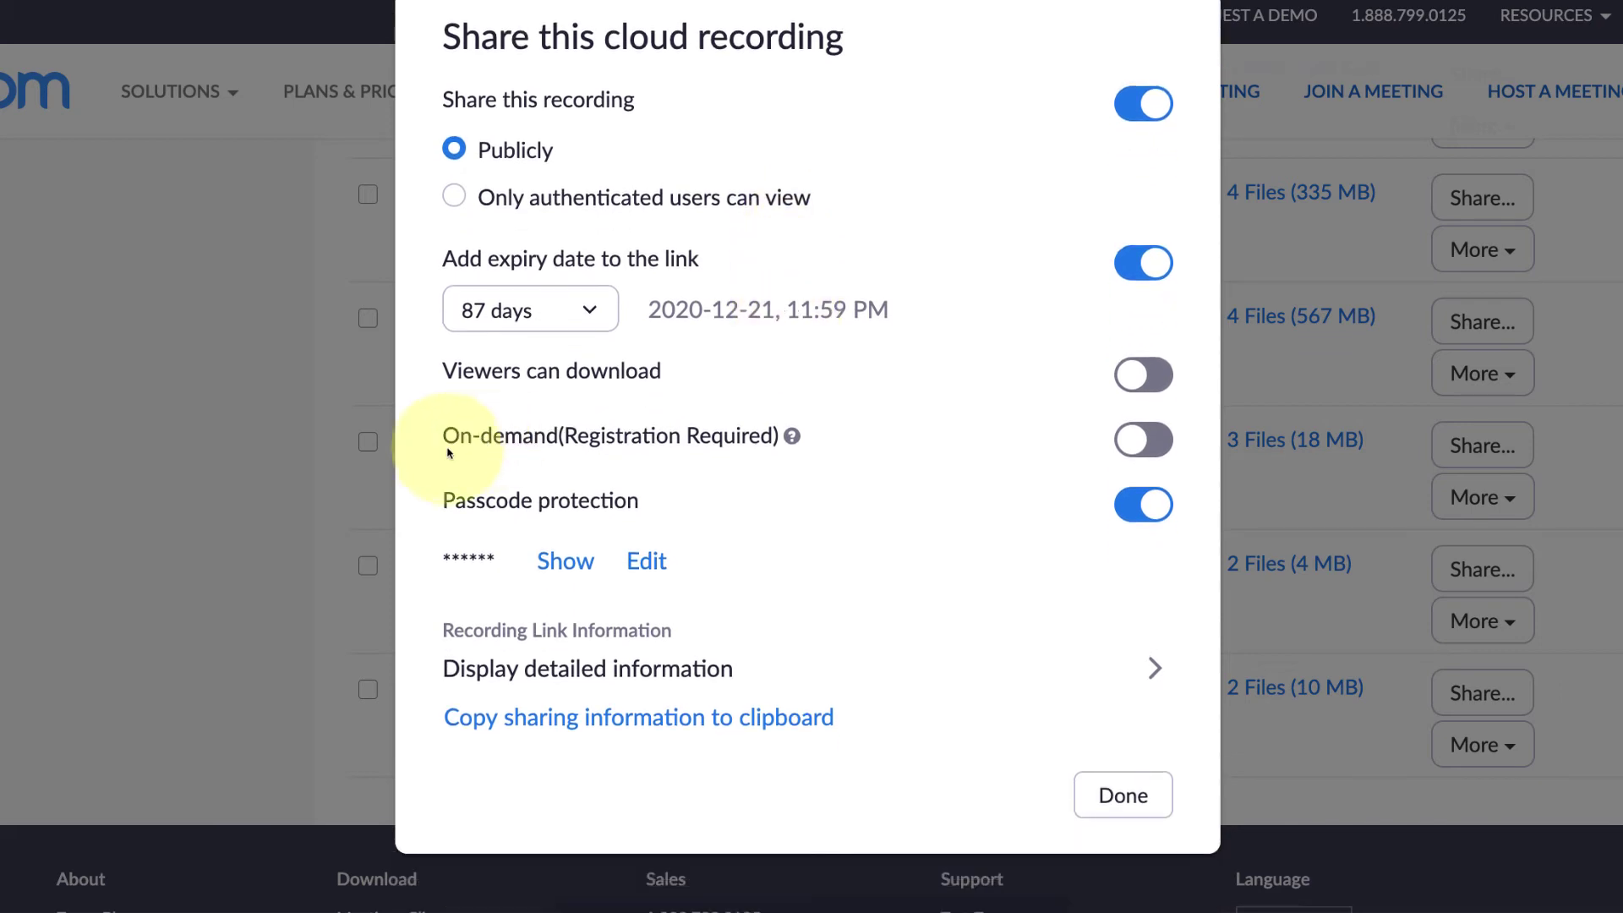
left_click(792, 437)
- Copy the recording's sharing information and bring up a blank Word document
left_click(628, 717)
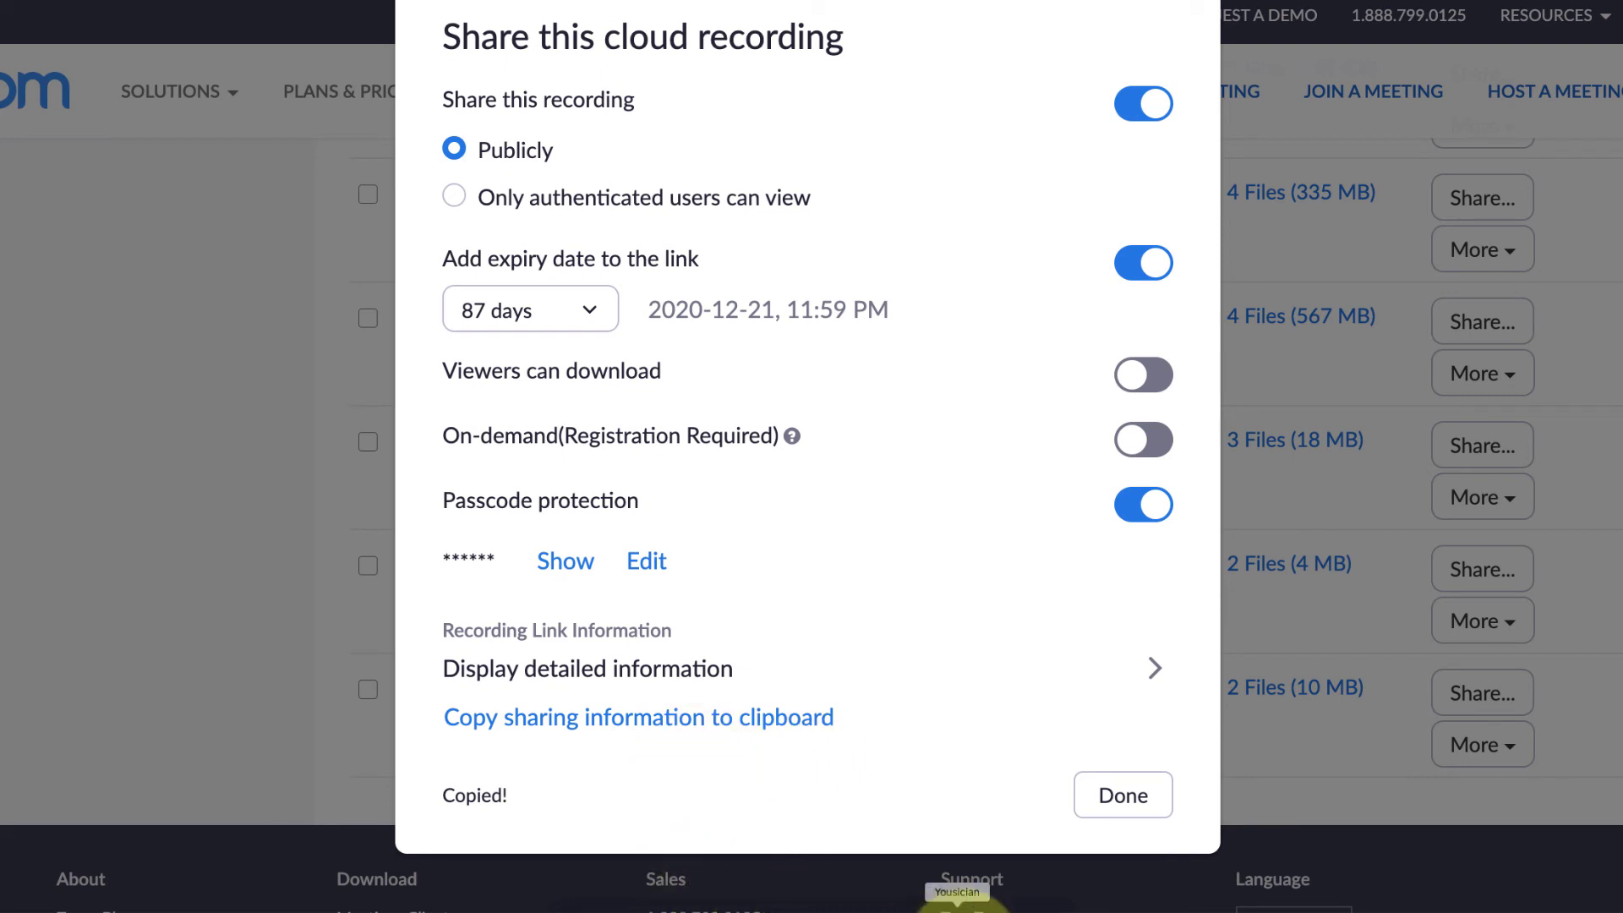
left_click(982, 898)
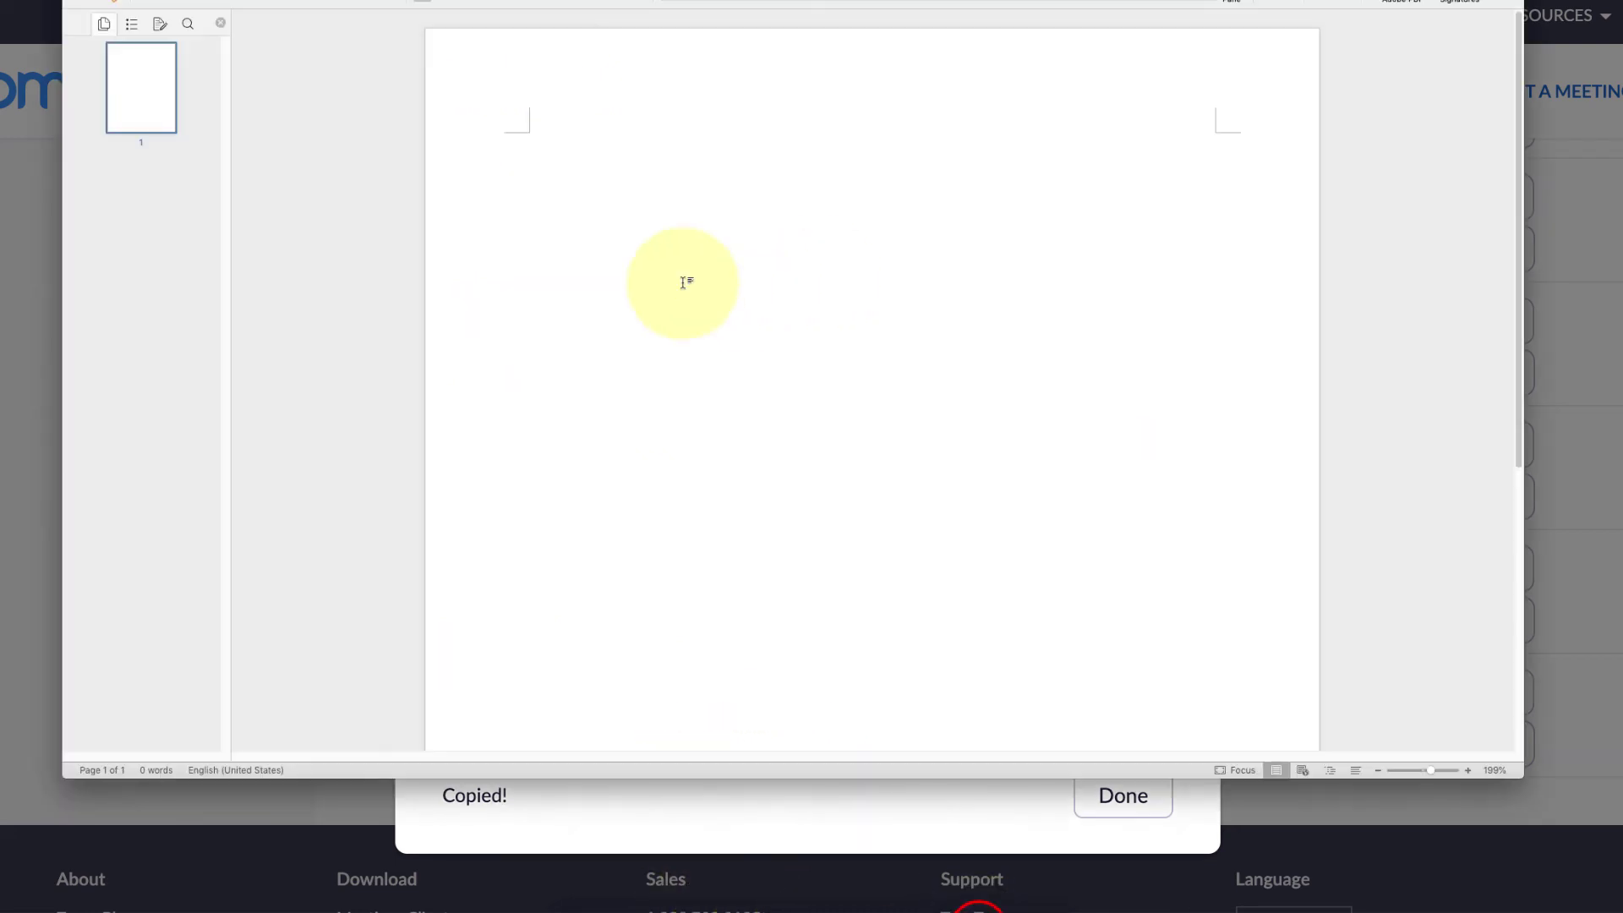
- Paste the topic, start time, share link and passcode into Word, review them, then hide Word
left_click(682, 279)
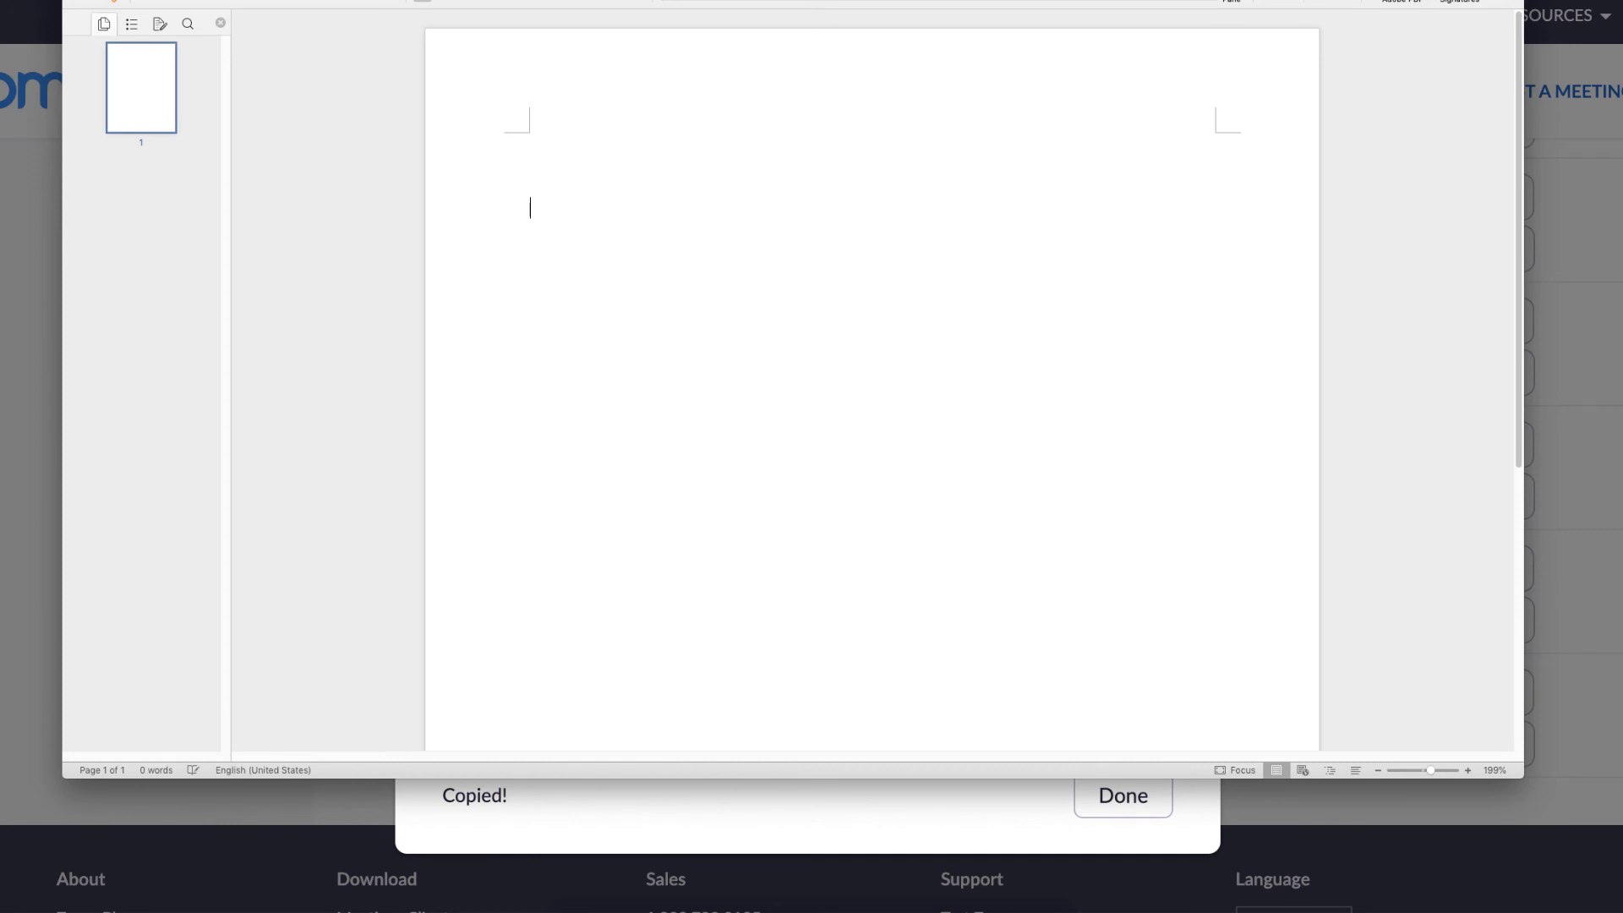
key("super+v")
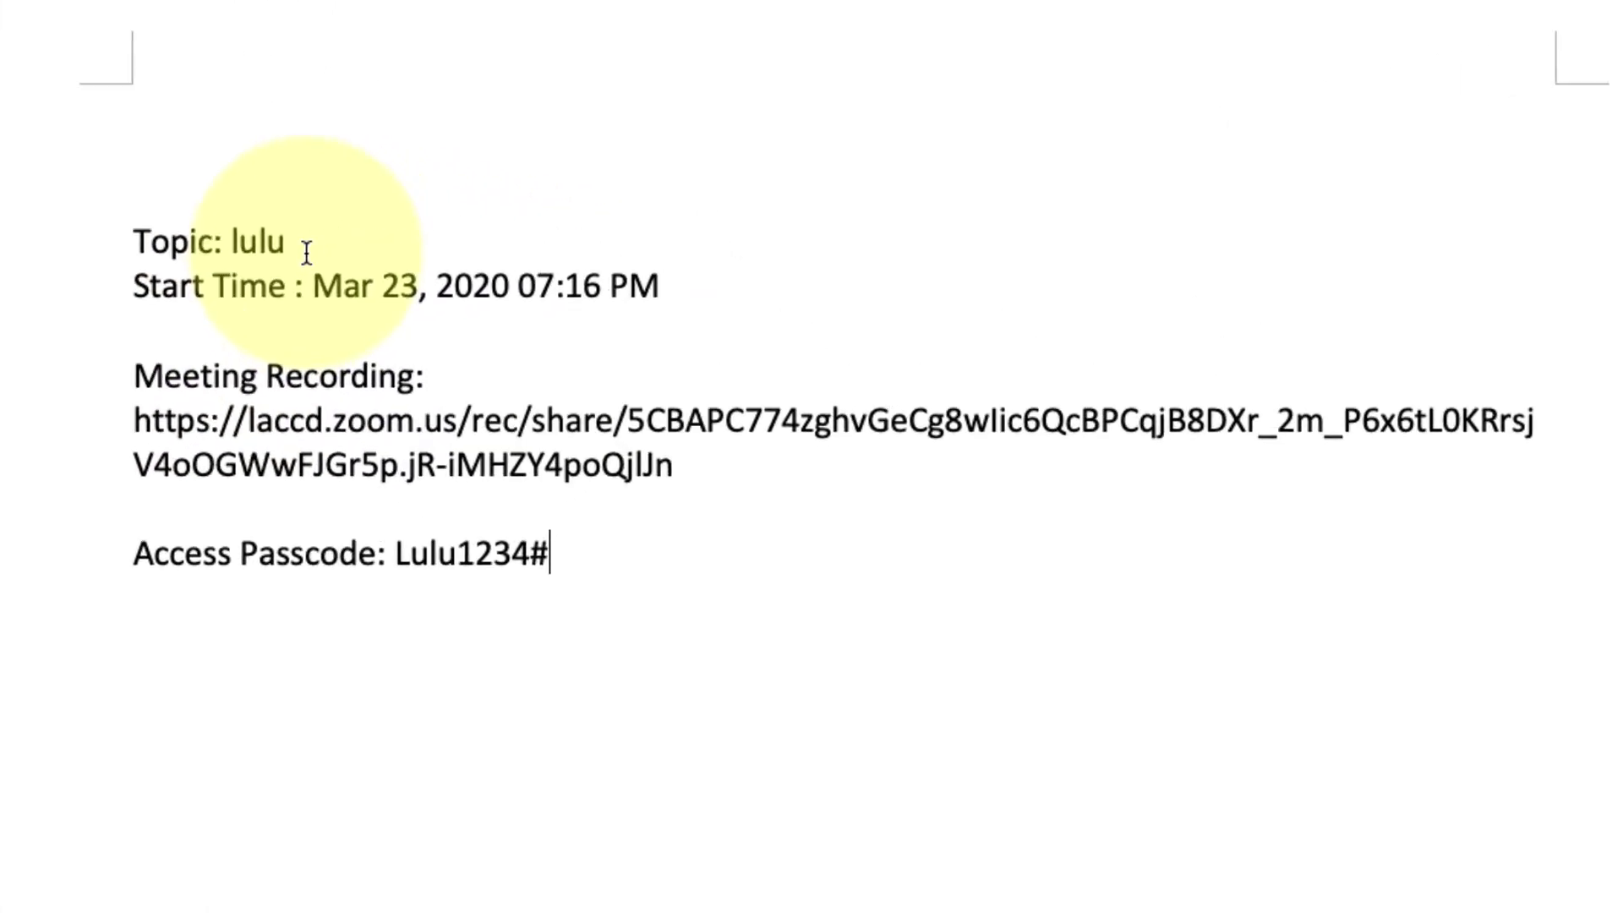
left_click_drag(612, 208, 540, 205)
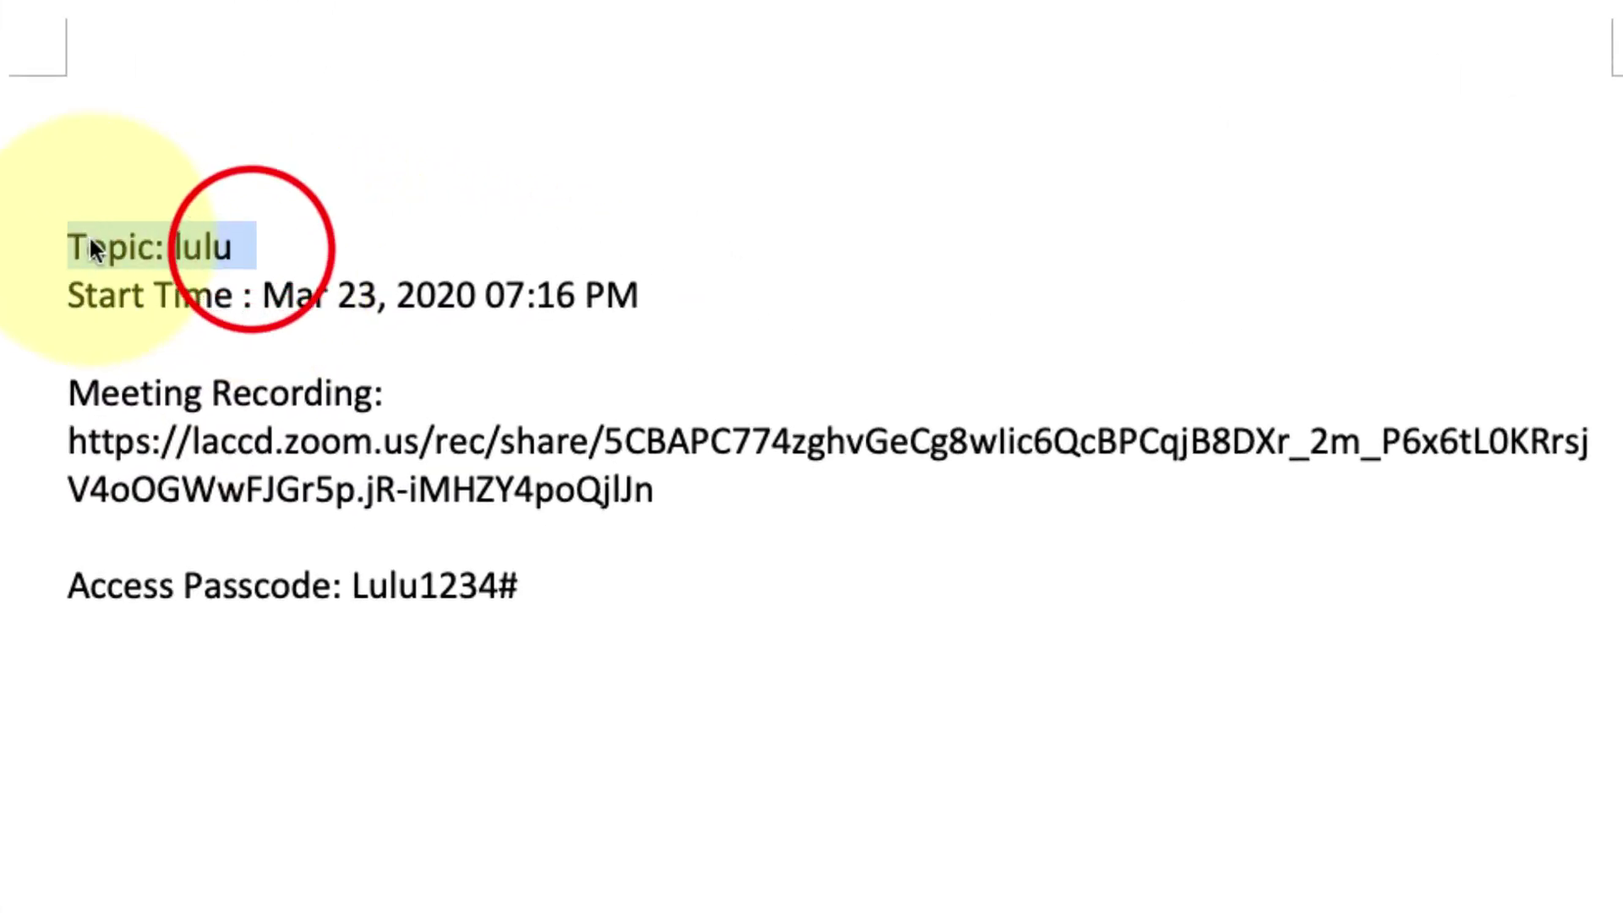
left_click_drag(69, 446, 592, 507)
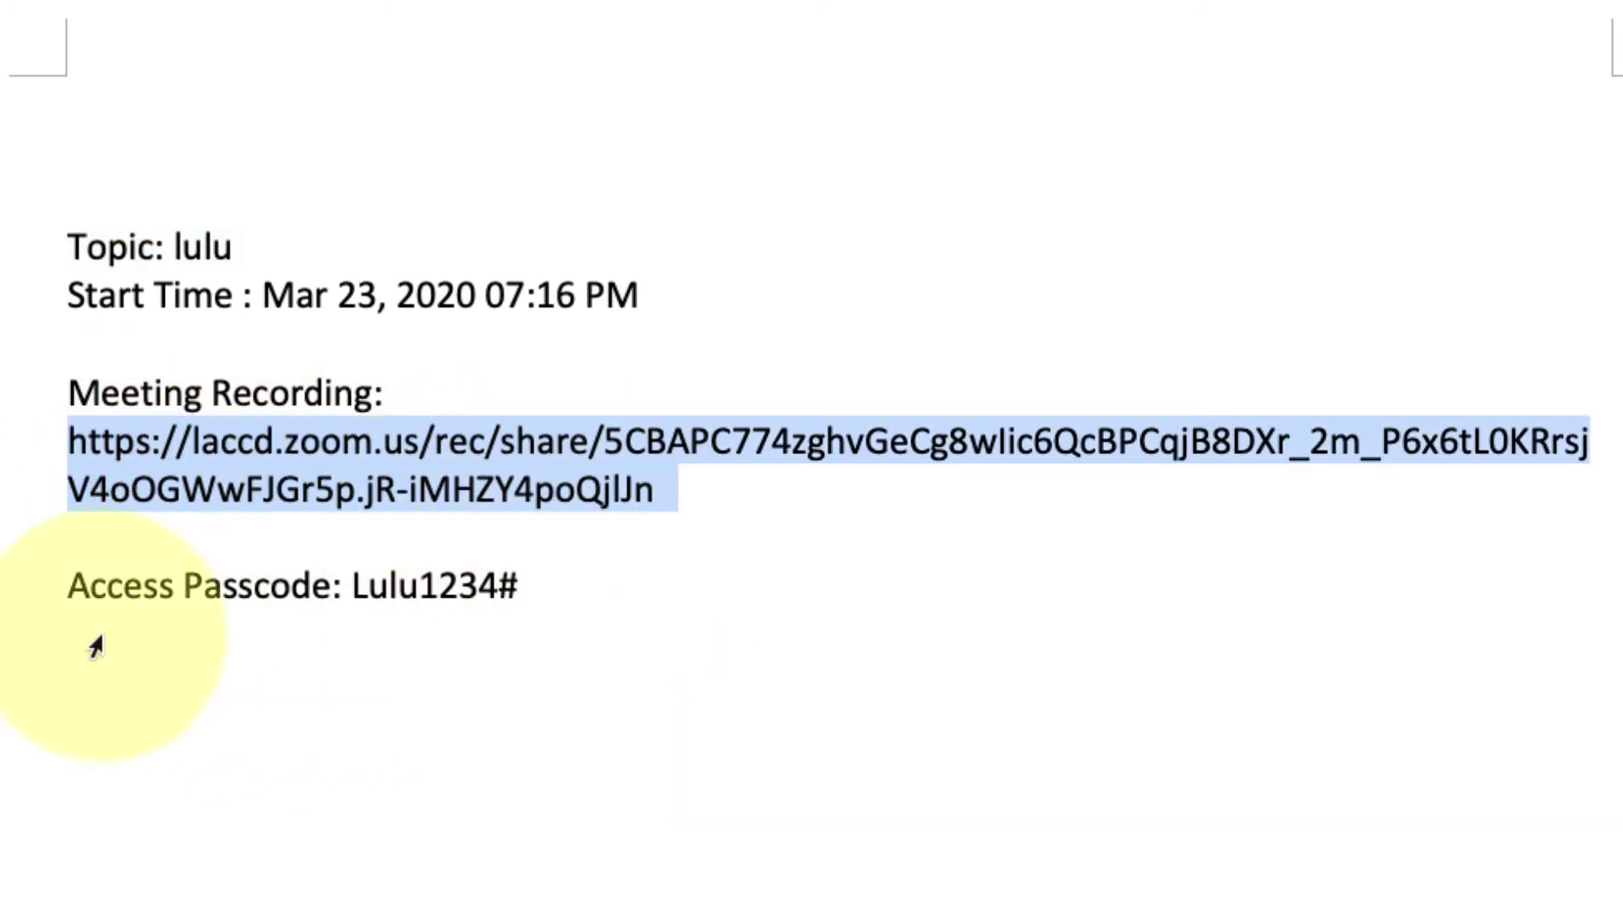
left_click_drag(51, 582, 561, 591)
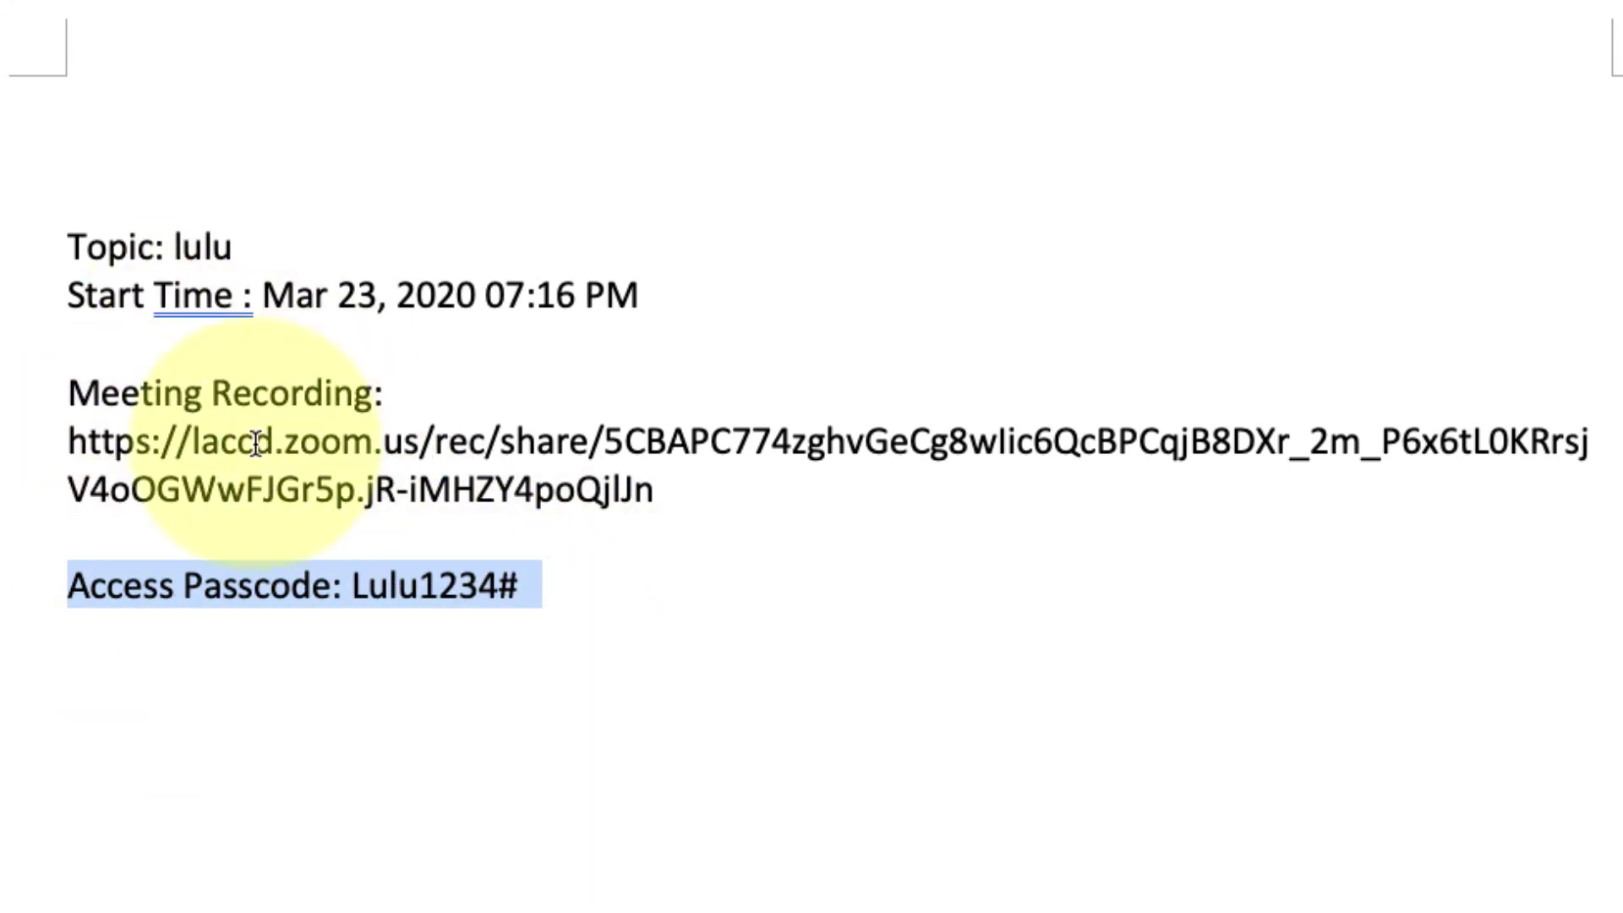
left_click(567, 595)
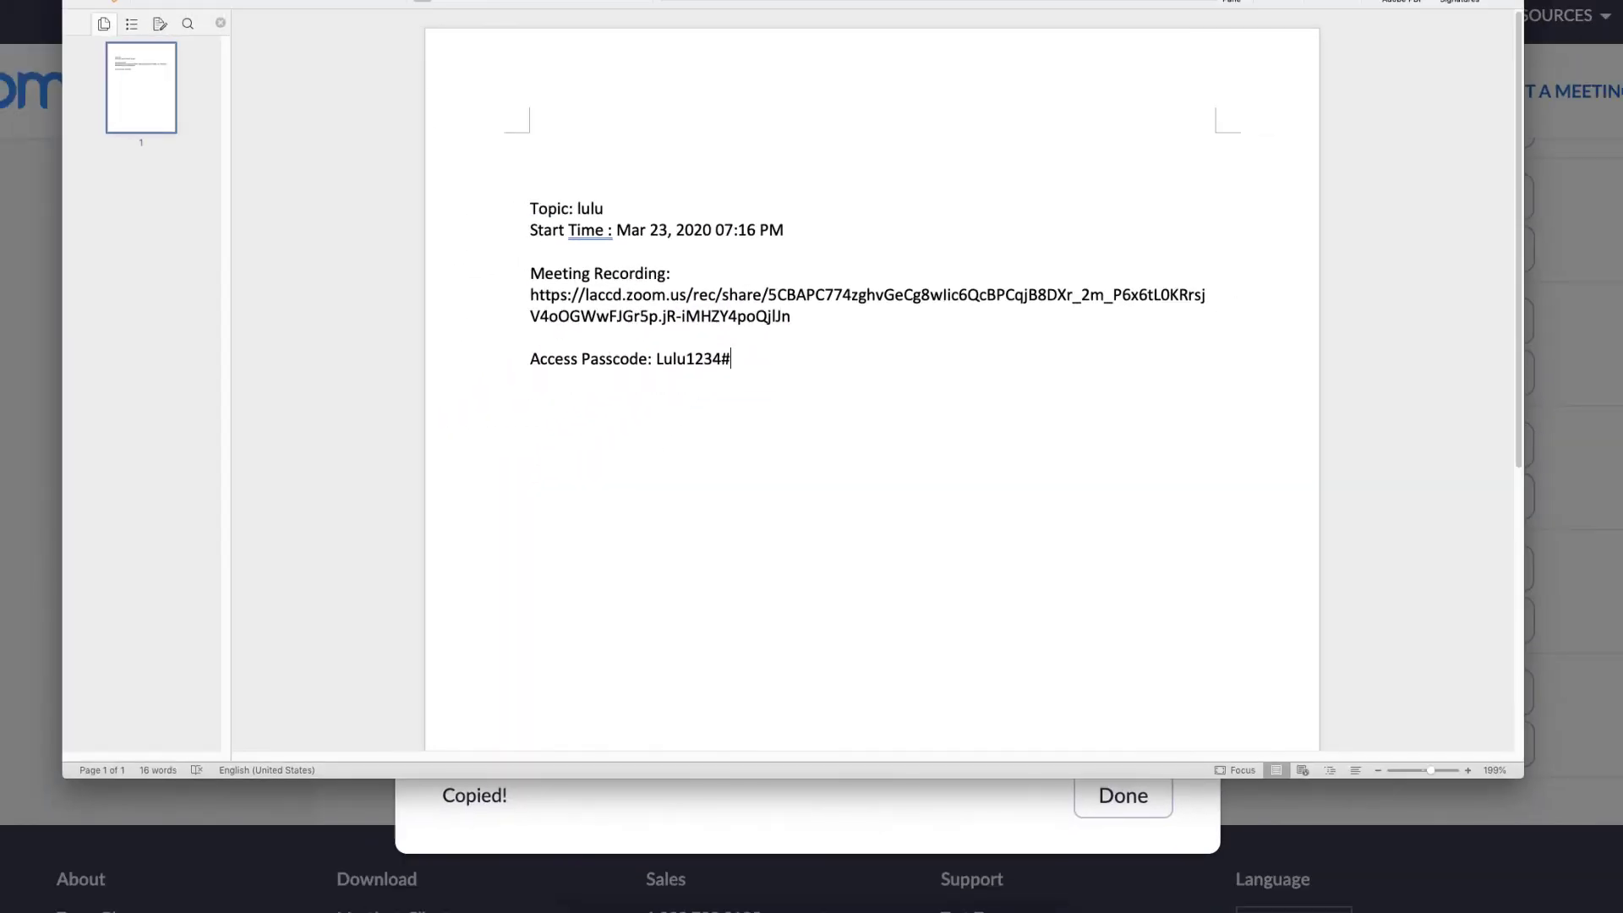
key("super+m")
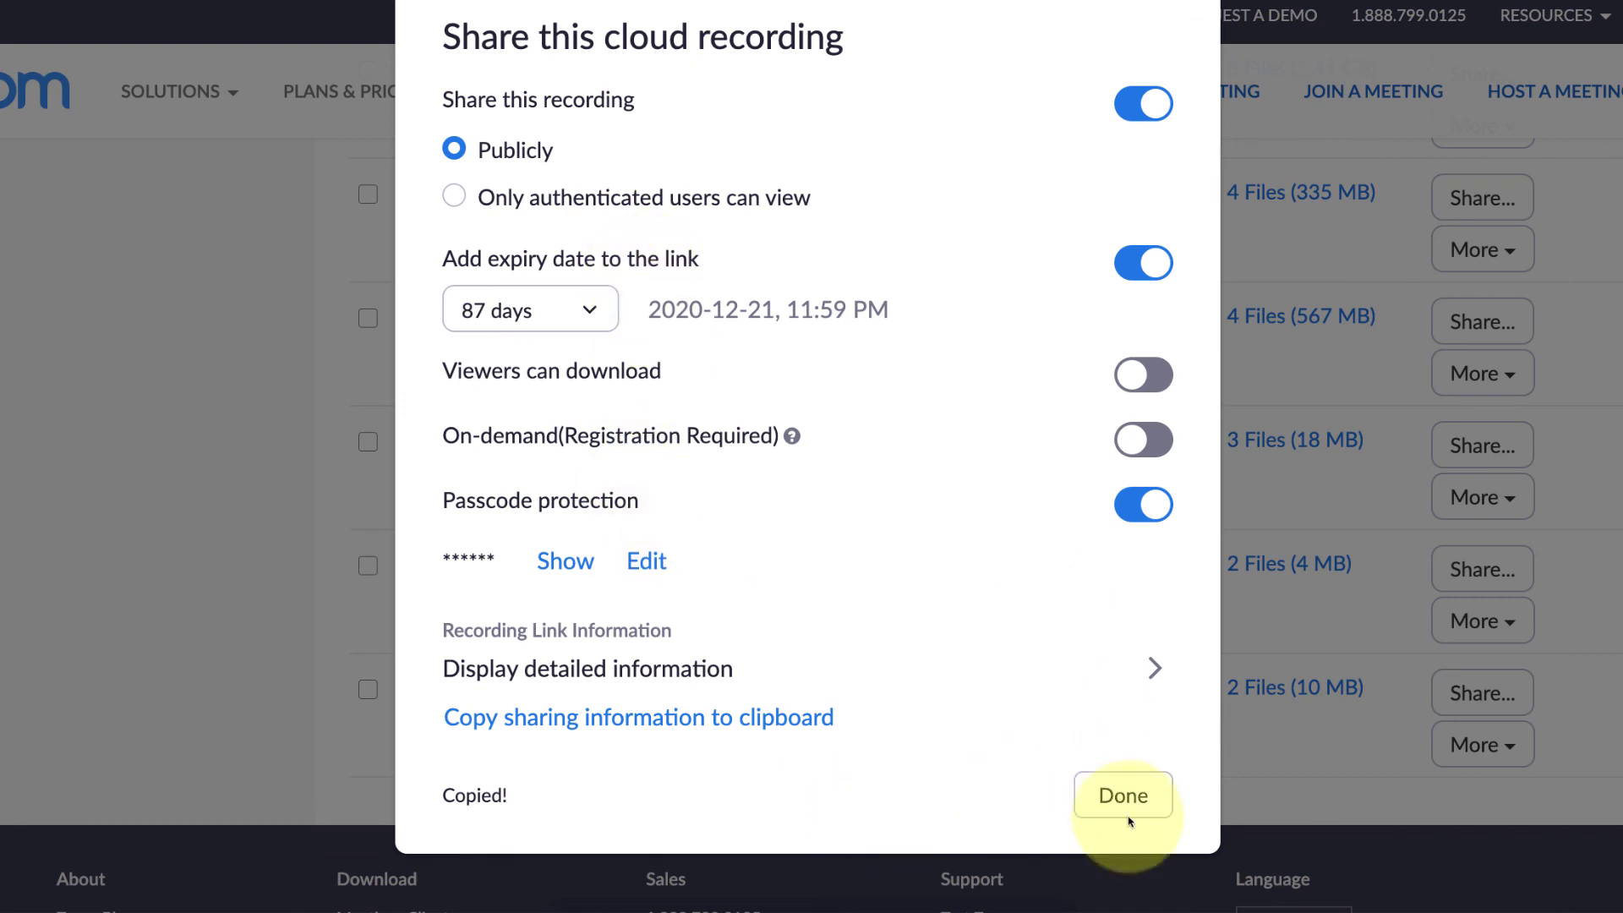
- Close the lulu recording's share dialog with Done
left_click(1082, 801)
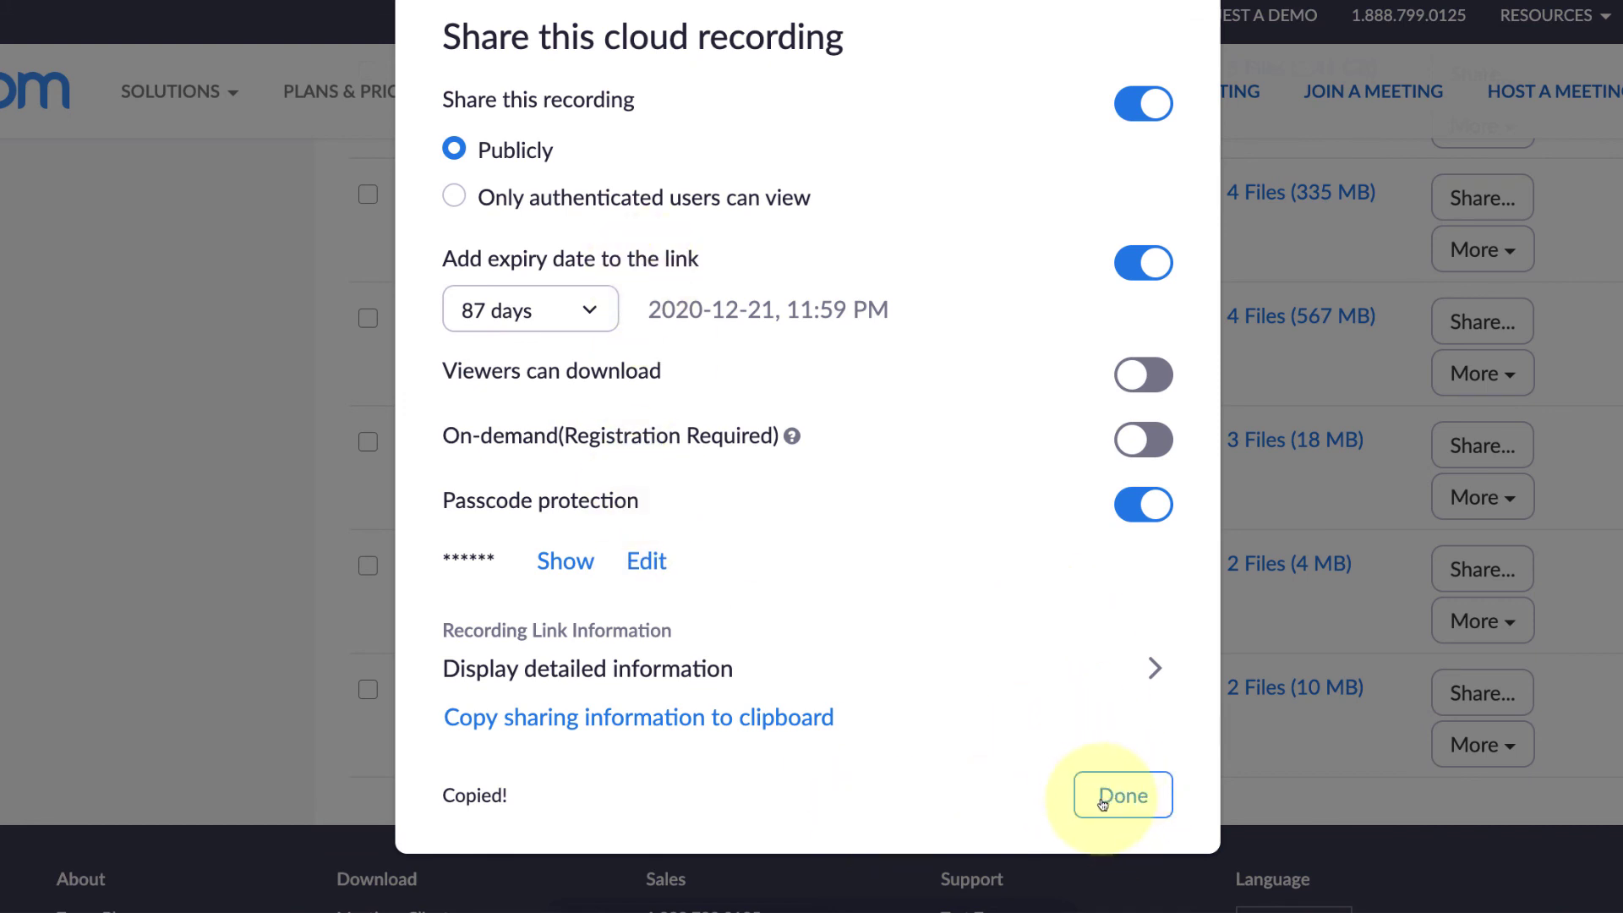
left_click(1101, 801)
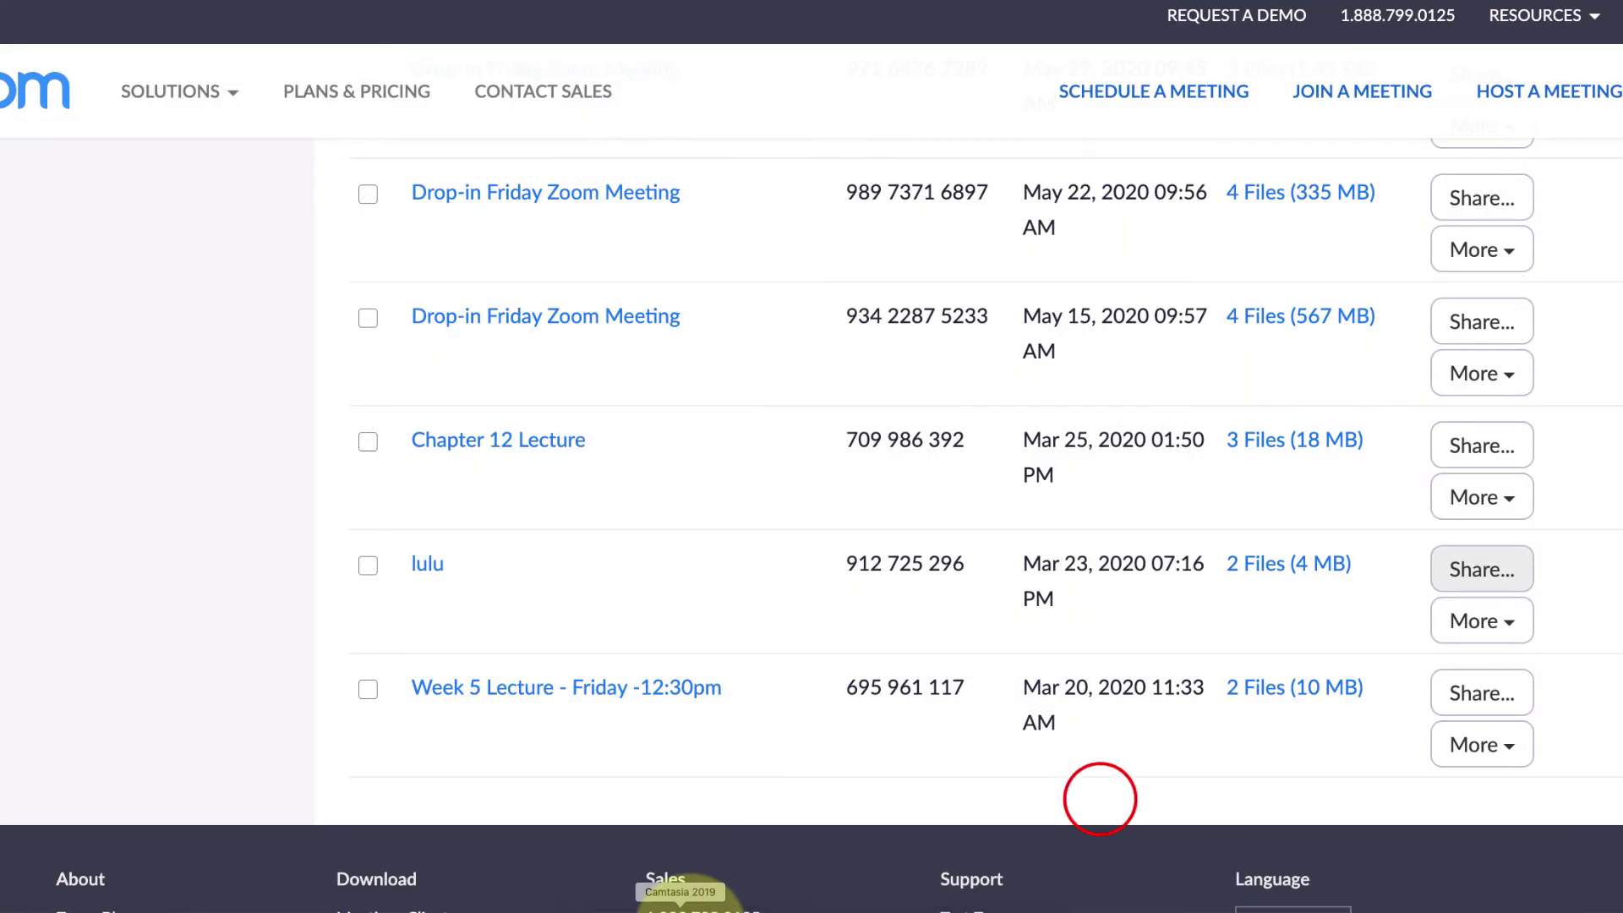